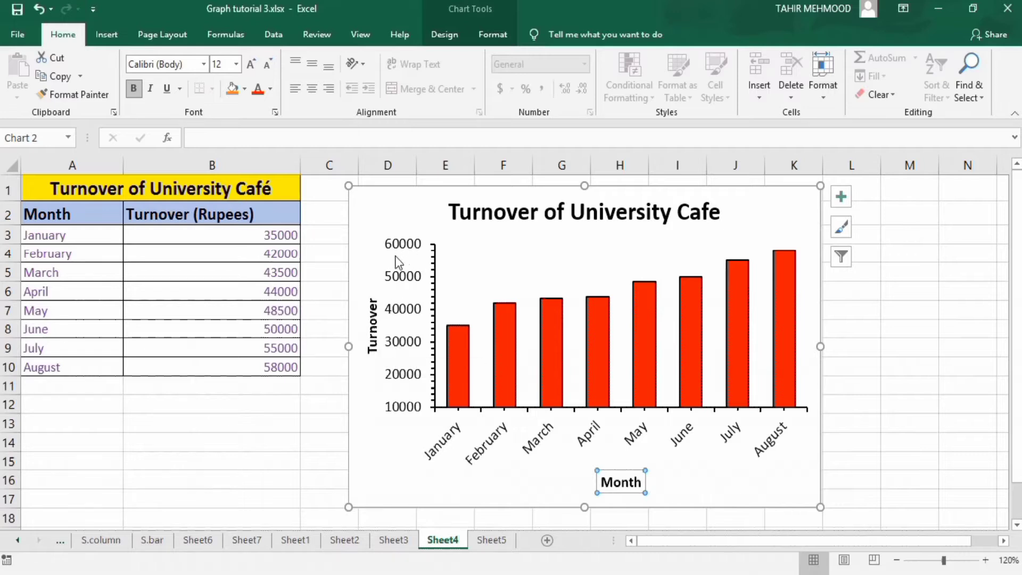
Select the month and turnover data in A2:B10 on Sheet5, including the header row.
{"action": "left_click", "coordinate": [482, 538]}
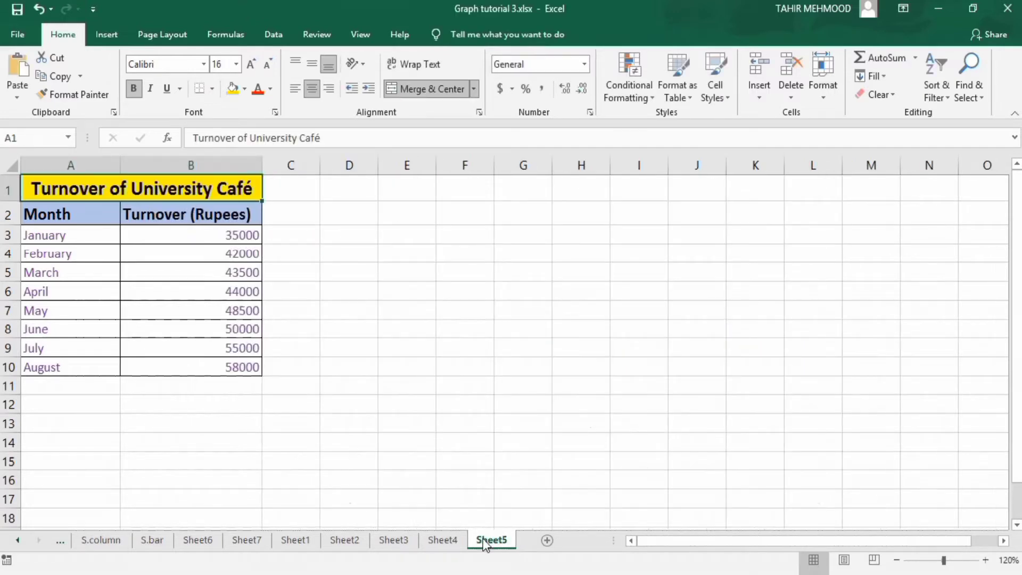
{"action": "left_click", "coordinate": [240, 371]}
{"action": "left_click_drag", "start_coordinate": [240, 371], "coordinate": [92, 219]}
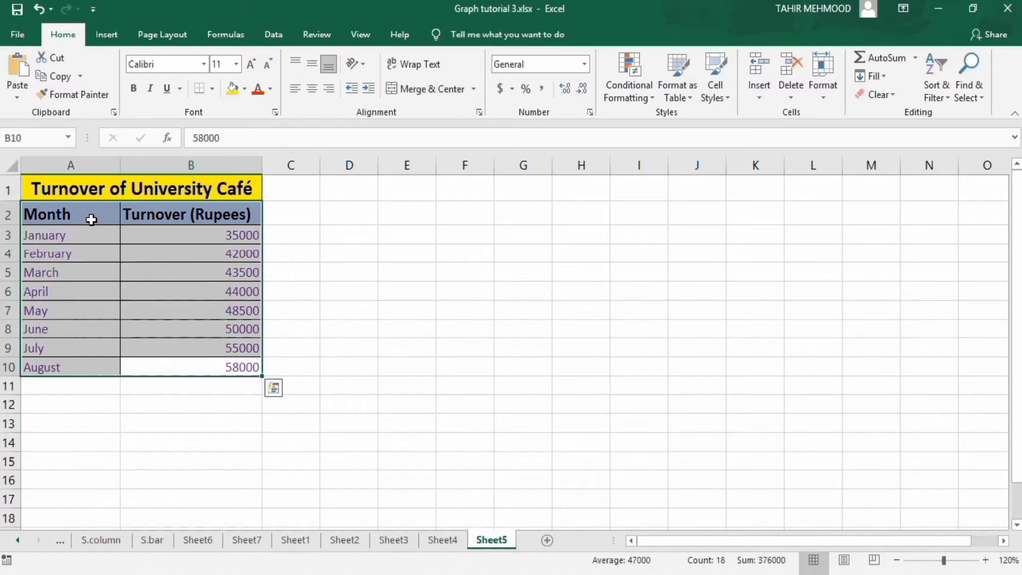
Insert a basic 2-D line chart from the selected month and turnover data.
{"action": "left_click", "coordinate": [107, 35]}
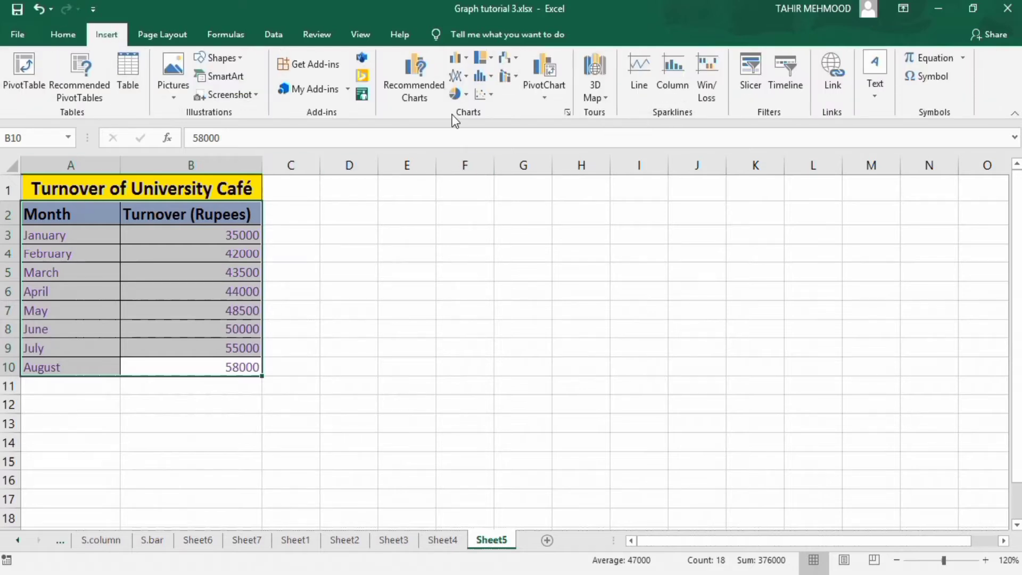
{"action": "left_click", "coordinate": [467, 74]}
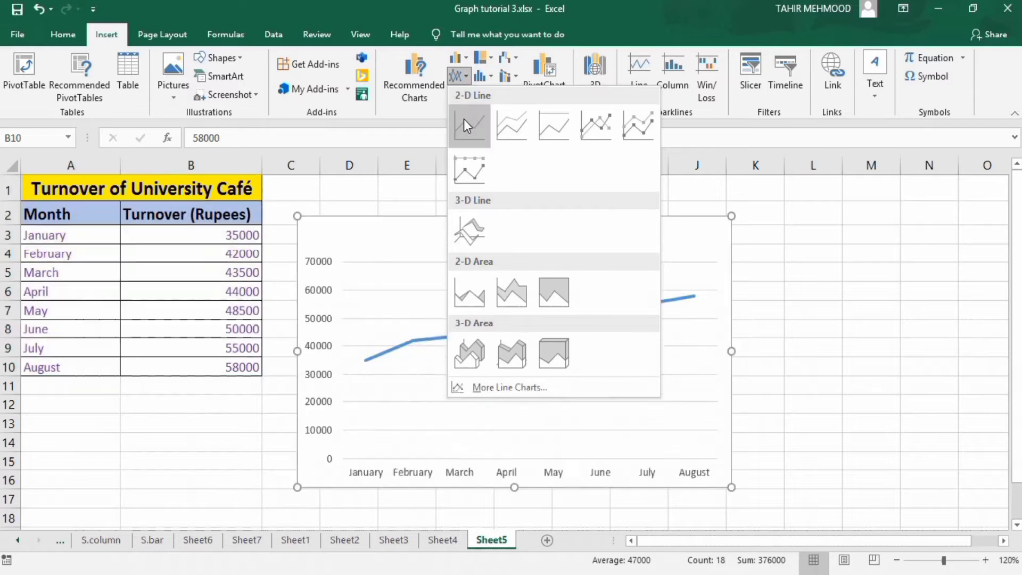
{"action": "left_click", "coordinate": [464, 120]}
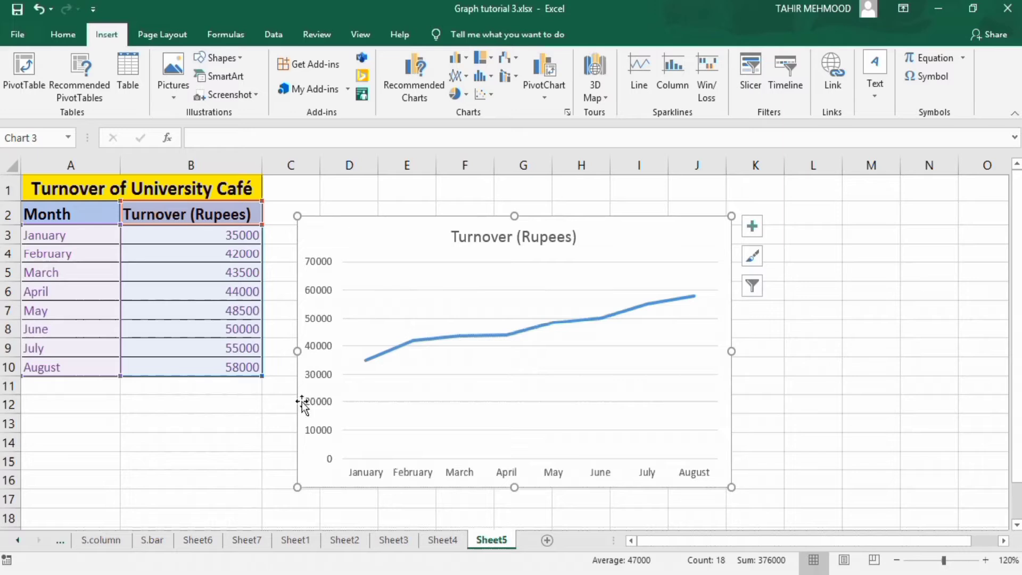
Add axis titles to the line chart and delete the whole chart.
{"action": "left_click", "coordinate": [755, 224]}
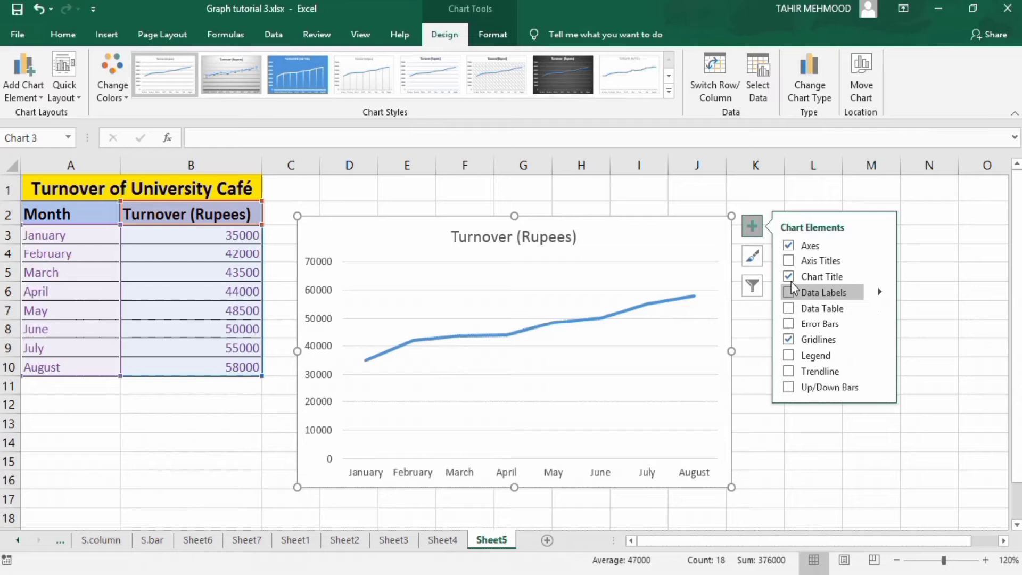
{"action": "left_click", "coordinate": [788, 260]}
{"action": "left_click", "coordinate": [788, 261]}
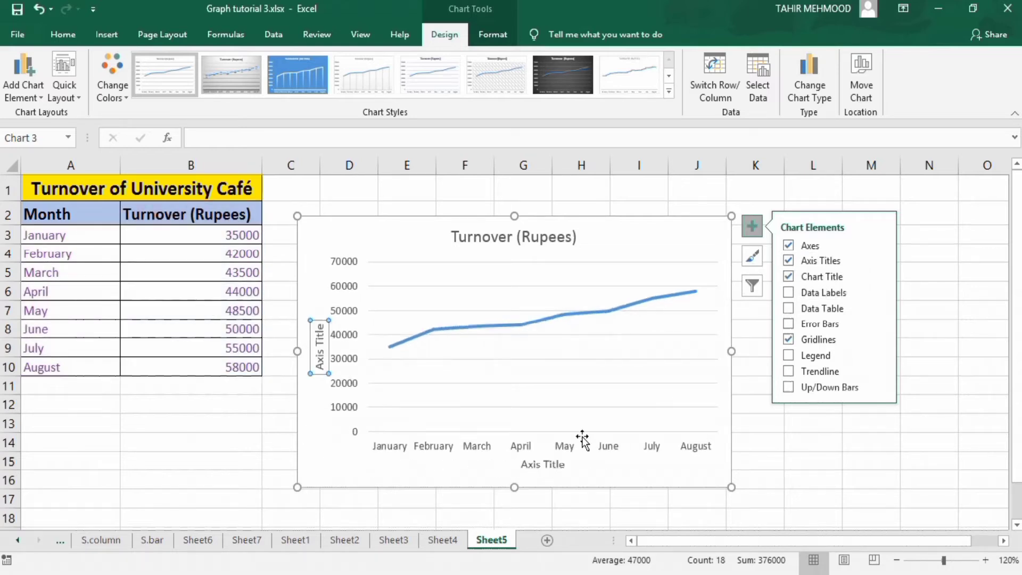
{"action": "left_click", "coordinate": [550, 462]}
{"action": "left_click", "coordinate": [324, 350]}
{"action": "left_click", "coordinate": [707, 232]}
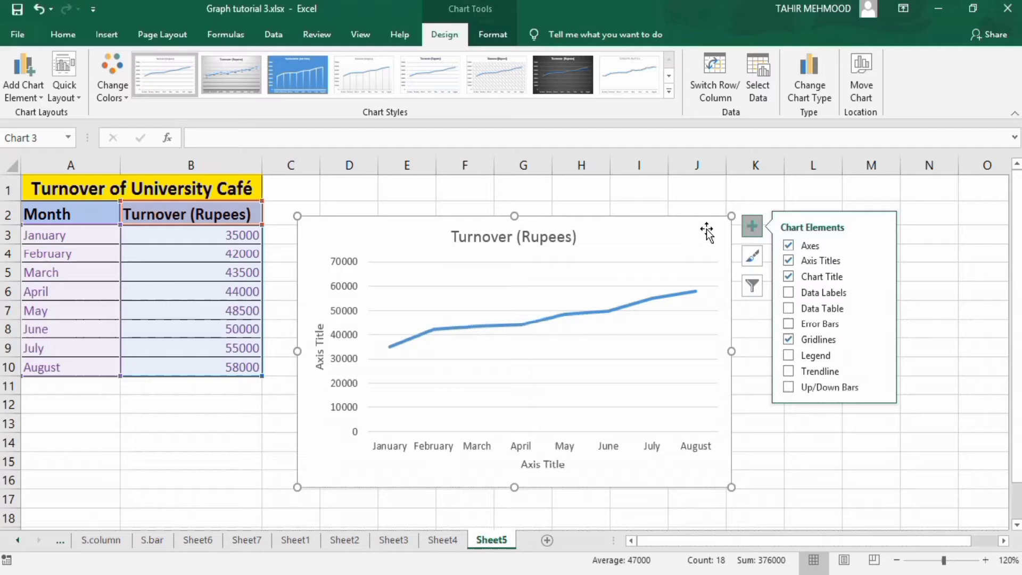
{"action": "key", "text": "Delete"}
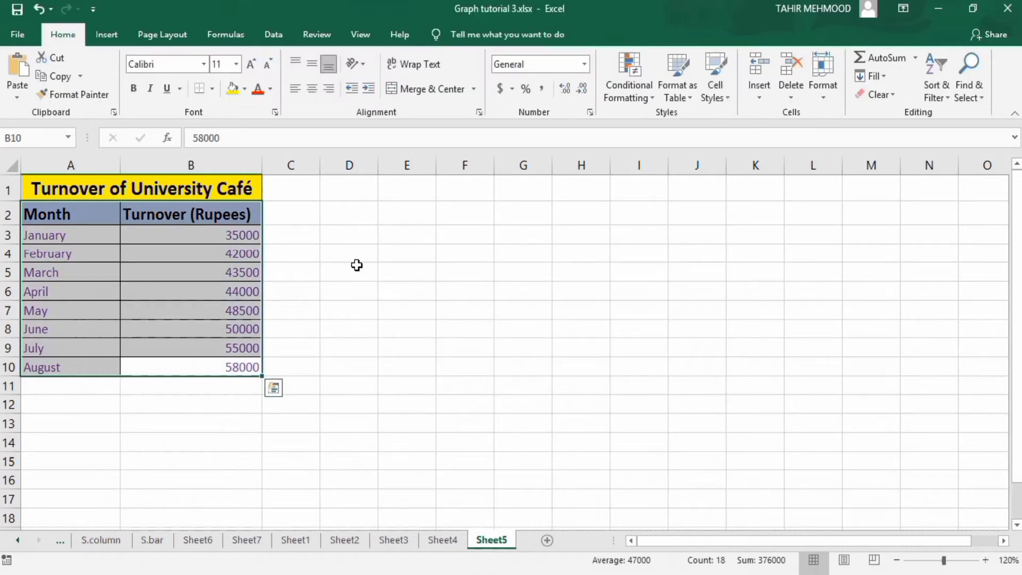
Insert a 2-D clustered column chart from the selected data and add axis titles to it.
{"action": "left_click", "coordinate": [113, 34]}
{"action": "left_click", "coordinate": [465, 57]}
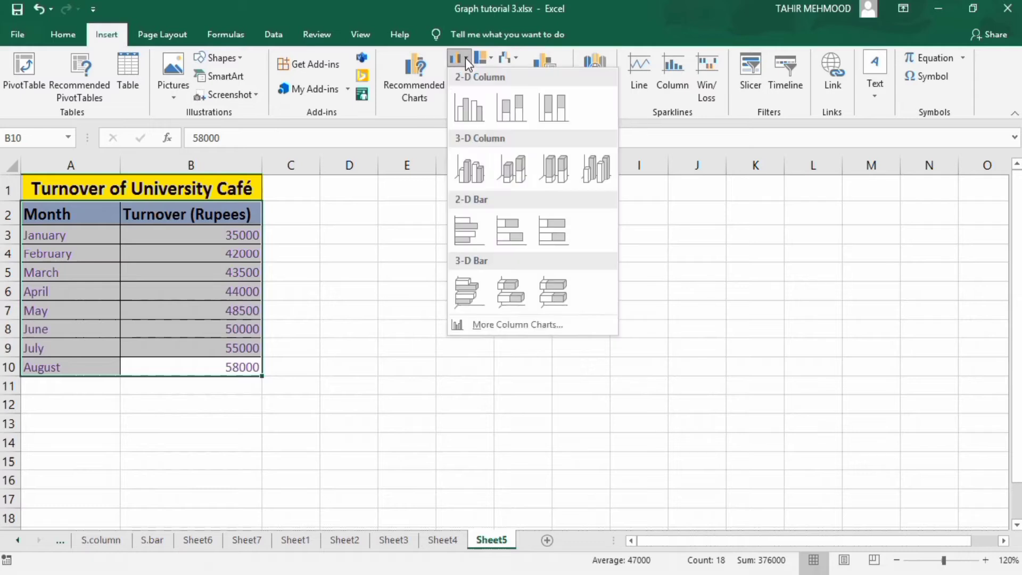
{"action": "left_click", "coordinate": [466, 105]}
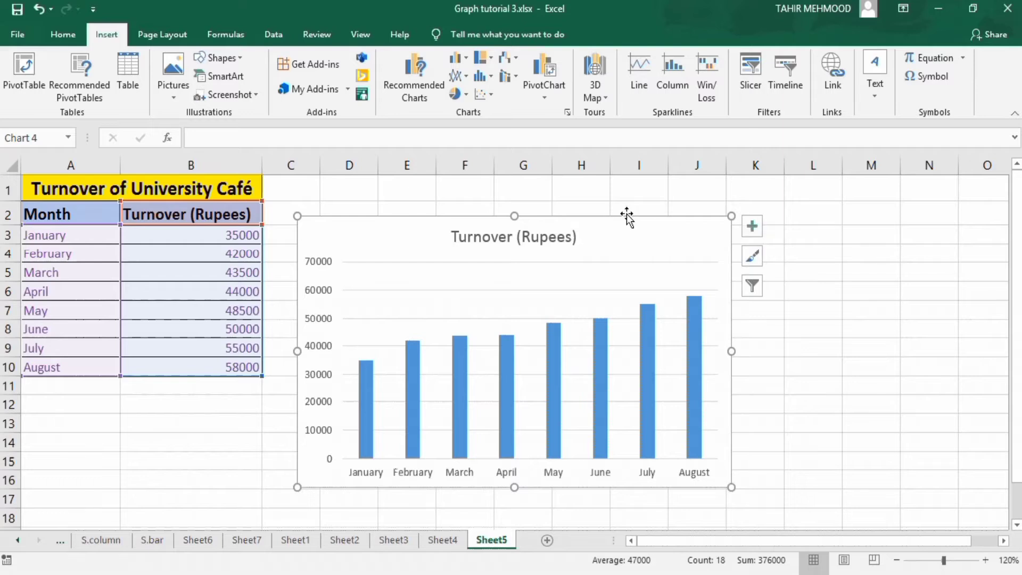
{"action": "left_click", "coordinate": [753, 227]}
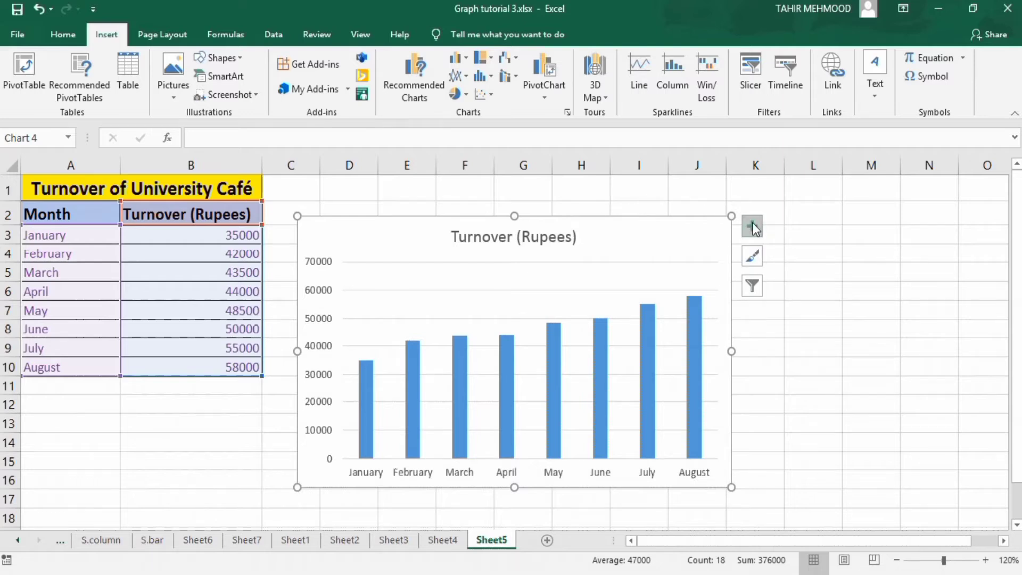
{"action": "left_click", "coordinate": [787, 261]}
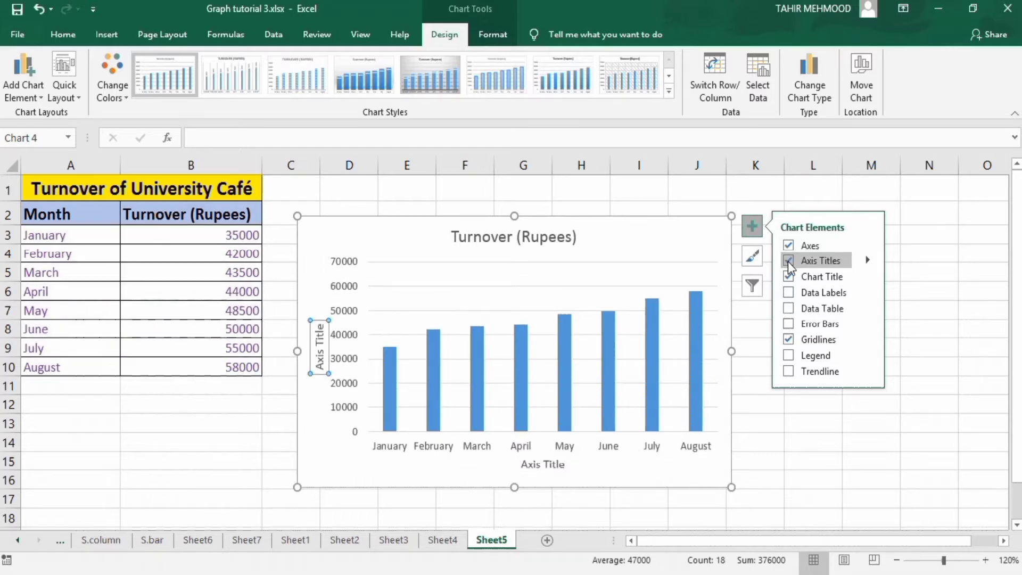
Try hiding the primary horizontal axis title and all axis titles, restoring both titles on the column chart.
{"action": "left_click", "coordinate": [867, 260]}
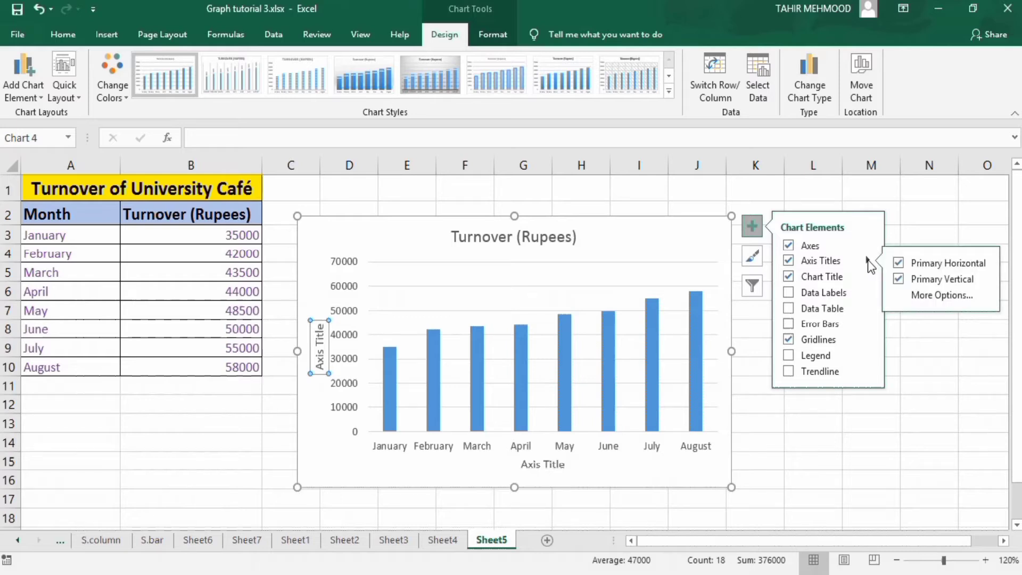
{"action": "left_click", "coordinate": [896, 264]}
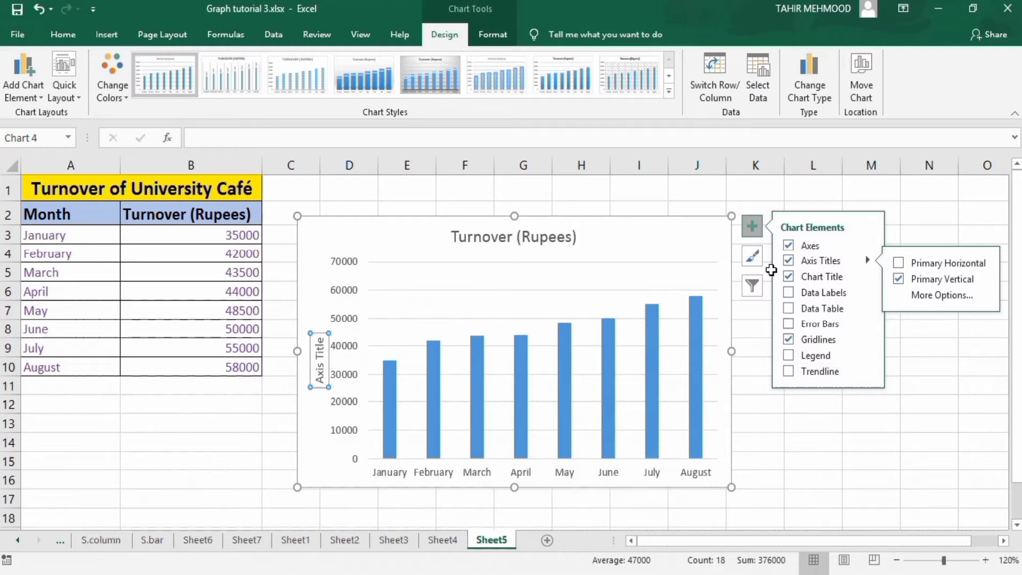
{"action": "left_click", "coordinate": [787, 260]}
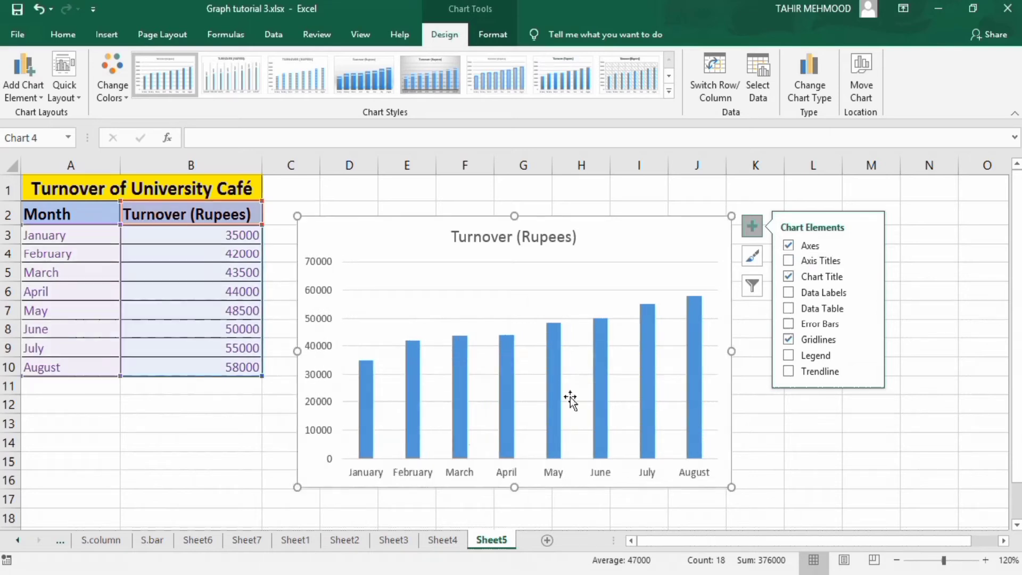
{"action": "left_click", "coordinate": [788, 260]}
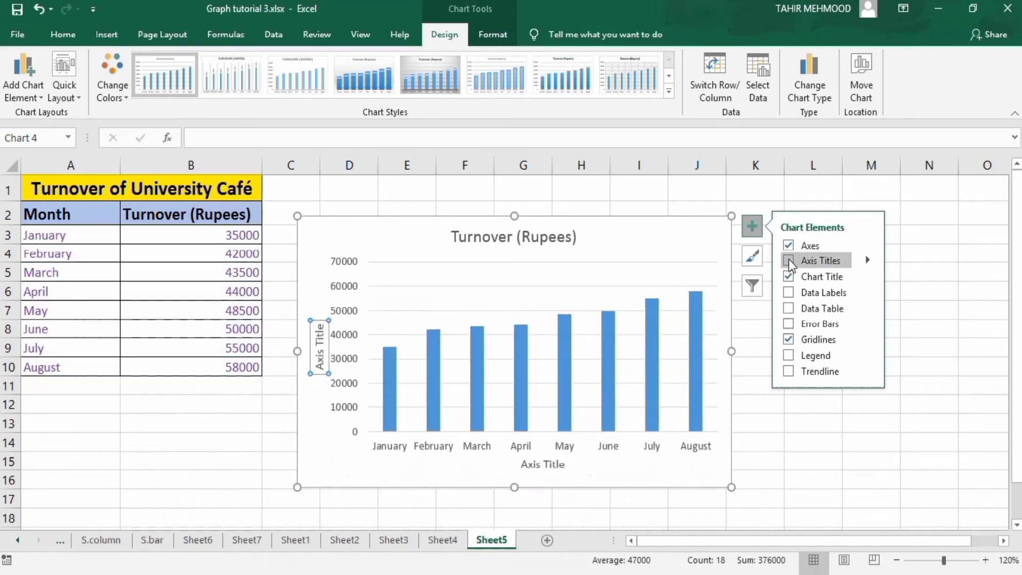
Open the additional formatting options for the horizontal axis title and place the pane clear of the chart and table.
{"action": "left_click", "coordinate": [868, 260]}
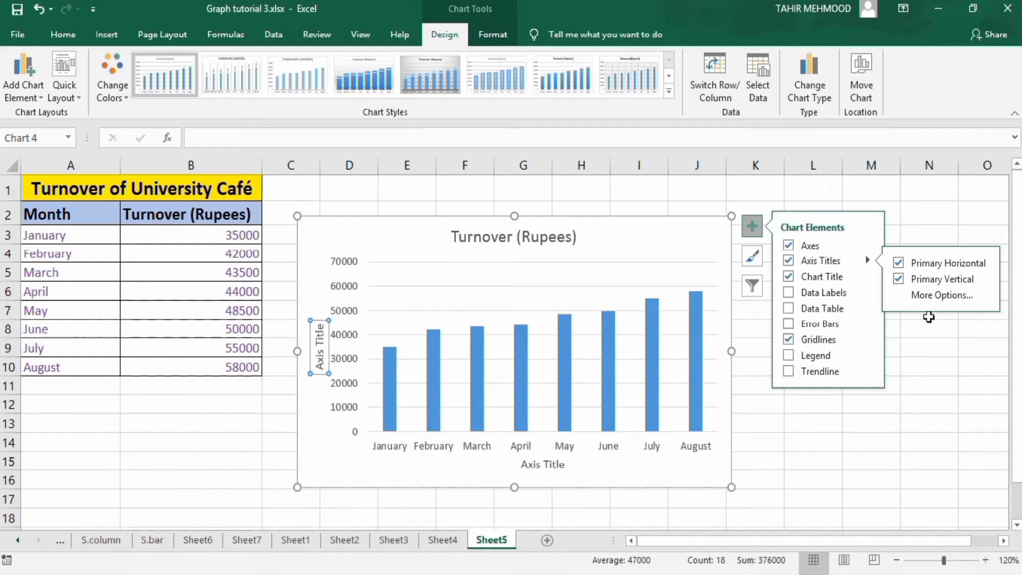
{"action": "left_click", "coordinate": [938, 296]}
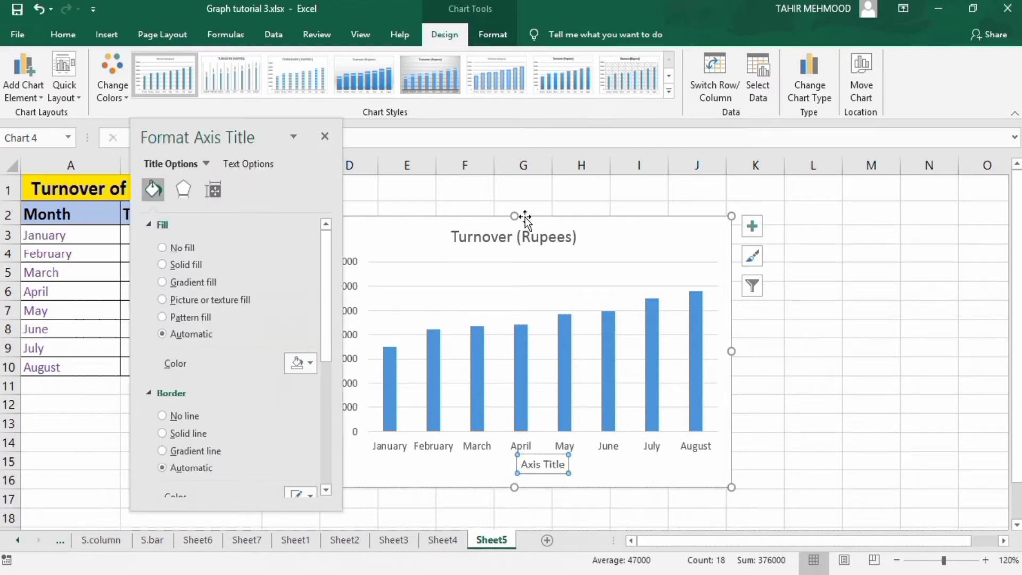
{"action": "left_click_drag", "start_coordinate": [202, 130], "coordinate": [846, 116]}
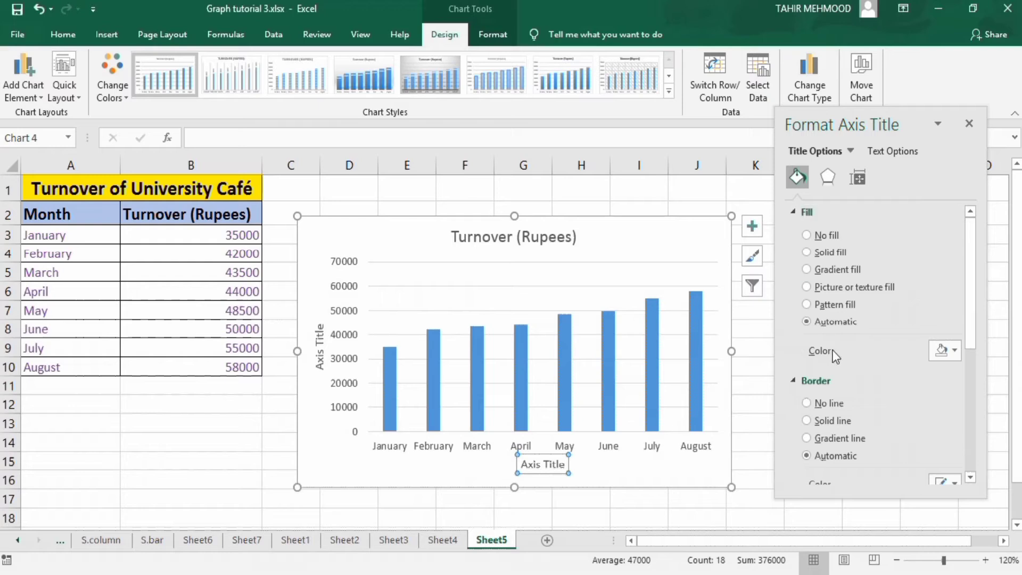
Give the horizontal axis title a solid yellow fill.
{"action": "left_click", "coordinate": [806, 253]}
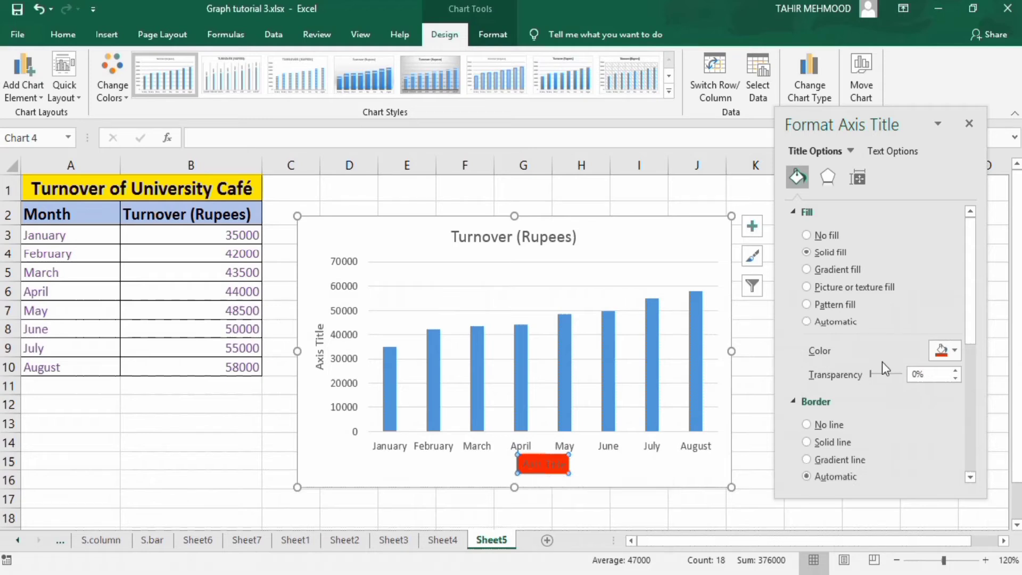
{"action": "left_click", "coordinate": [955, 351]}
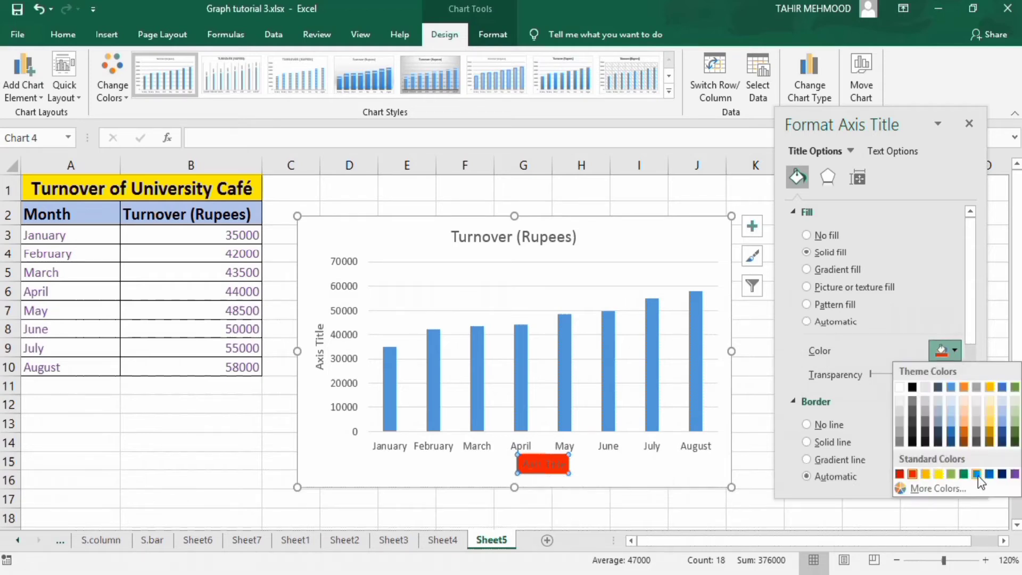
{"action": "left_click", "coordinate": [938, 473]}
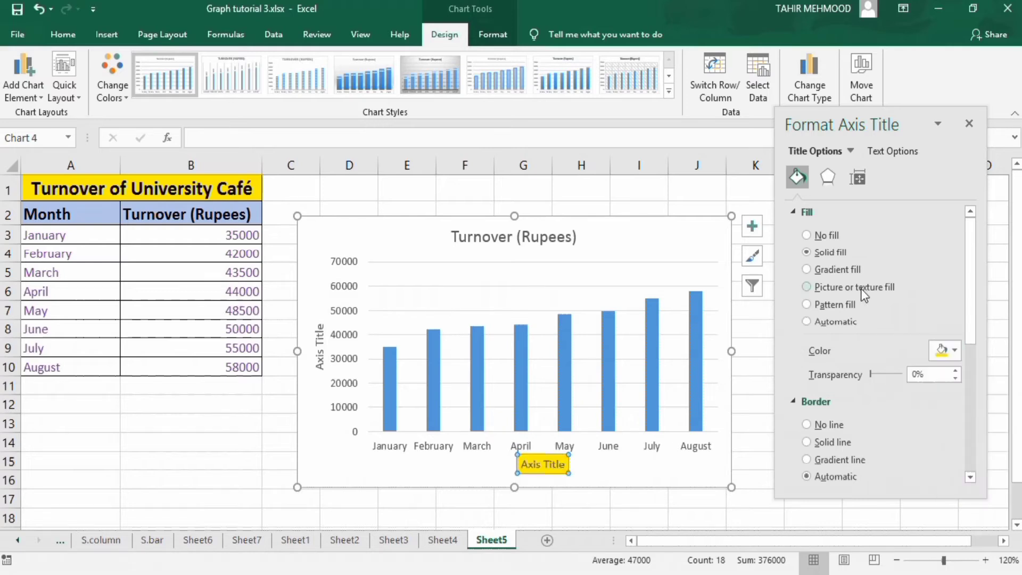
Set the horizontal axis title to No fill and, after trying a solid line border, to No line.
{"action": "left_click", "coordinate": [806, 236]}
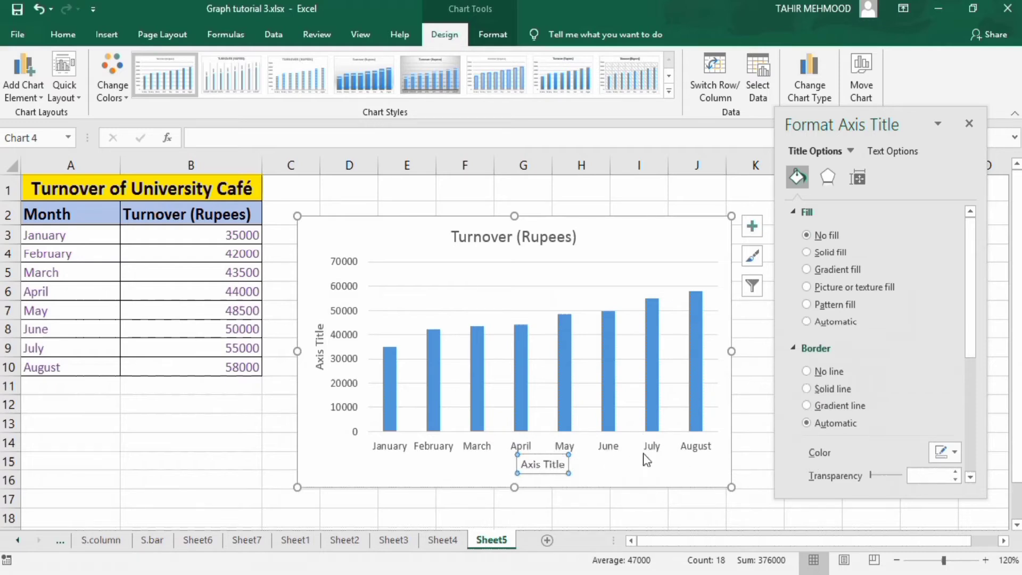
{"action": "left_click", "coordinate": [806, 389]}
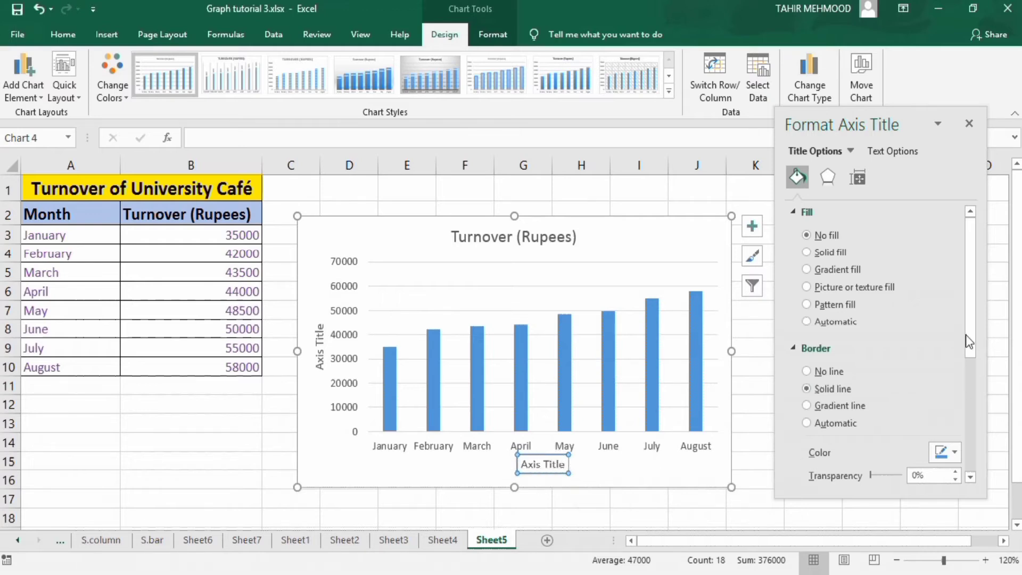
{"action": "scroll", "coordinate": [965, 380], "scroll_direction": "down", "scroll_amount": 3}
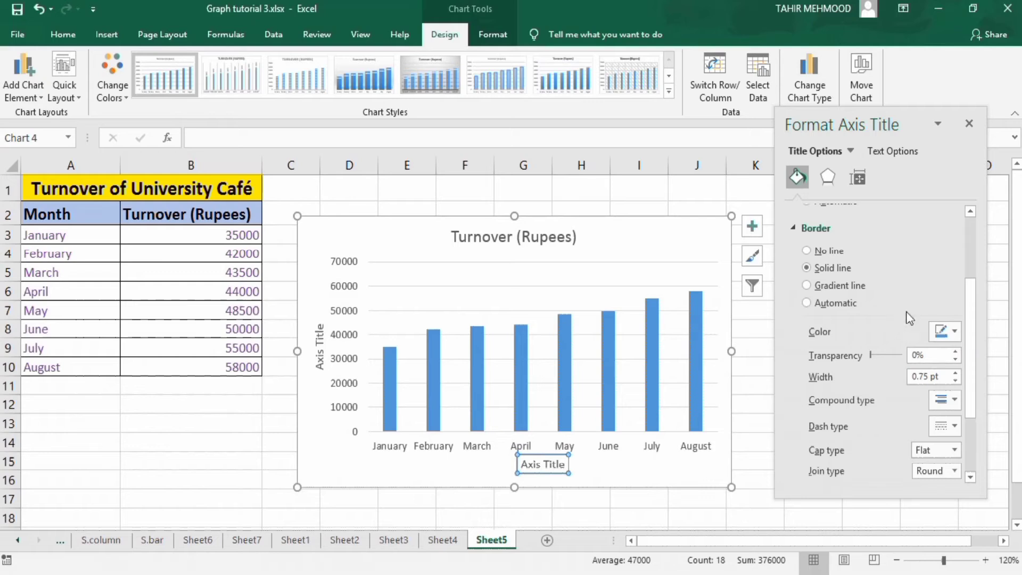
{"action": "left_click", "coordinate": [805, 250]}
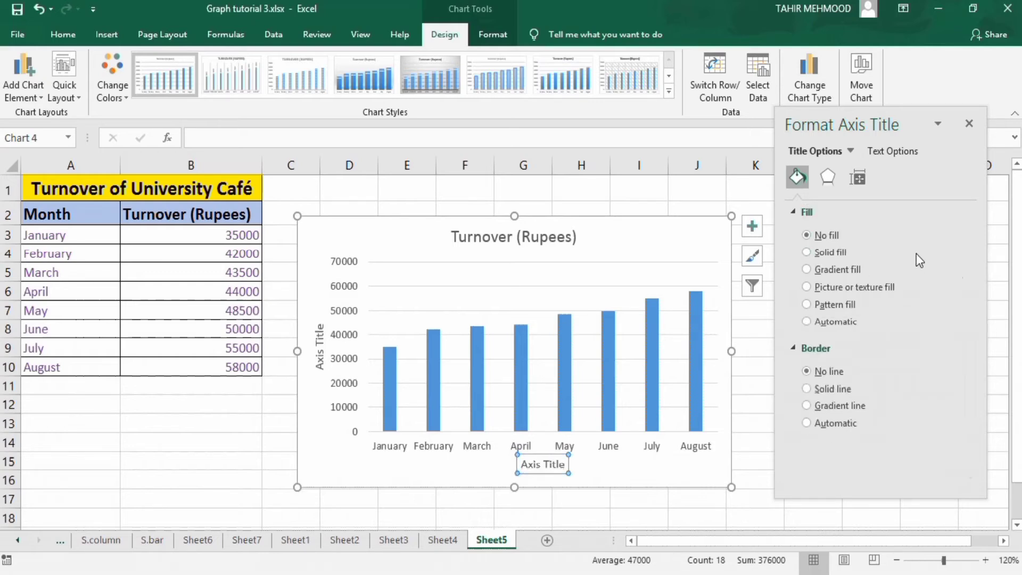
Set the horizontal axis title's vertical alignment to Top after trying Middle Centered.
{"action": "left_click", "coordinate": [828, 177]}
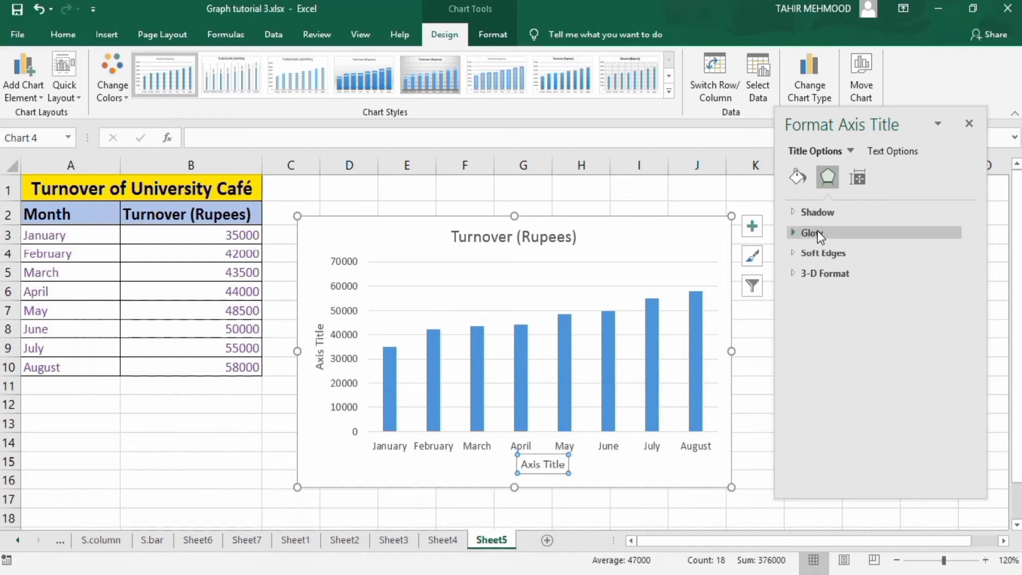
{"action": "left_click", "coordinate": [859, 179]}
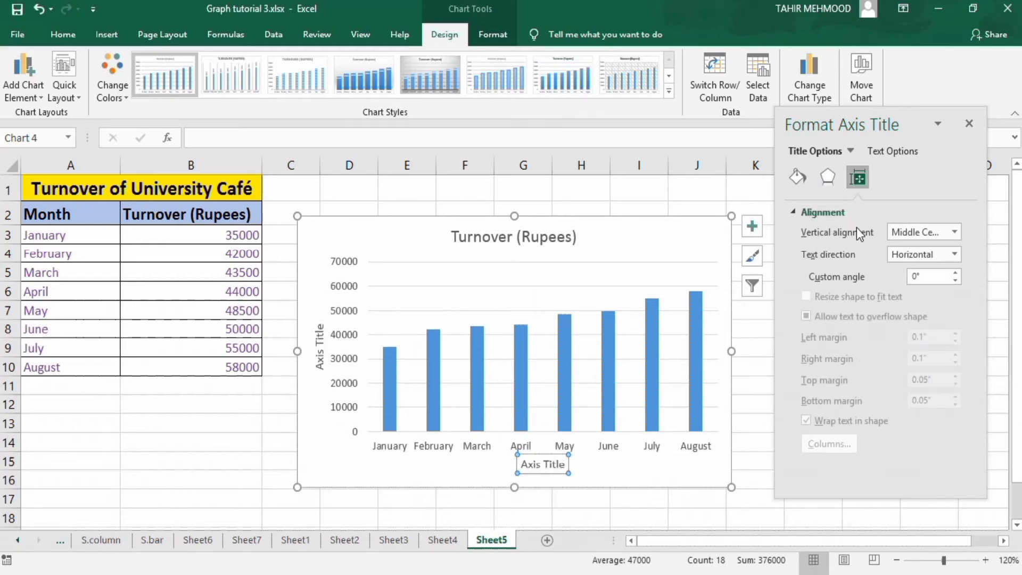
{"action": "left_click", "coordinate": [954, 230]}
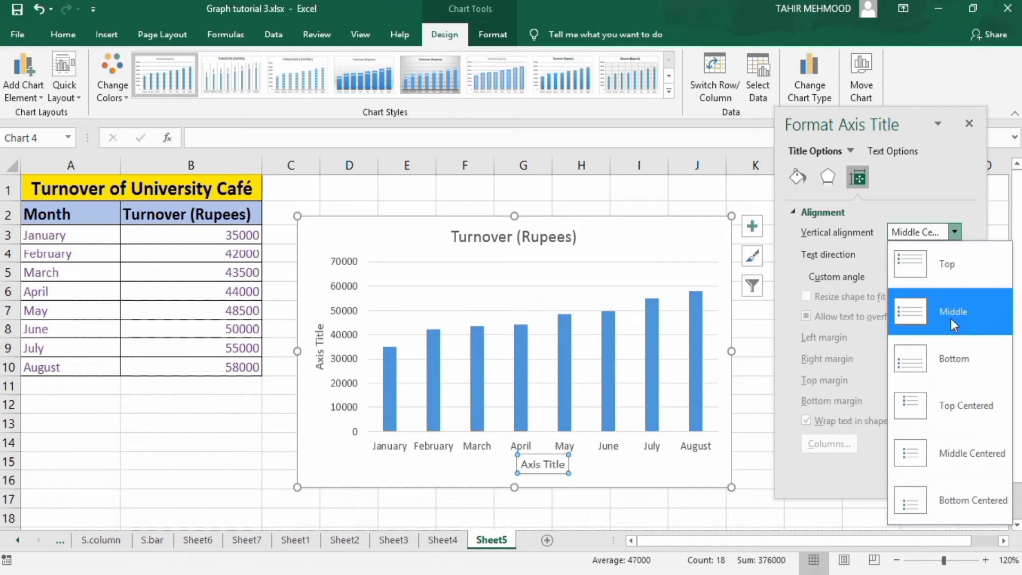
{"action": "left_click", "coordinate": [950, 451]}
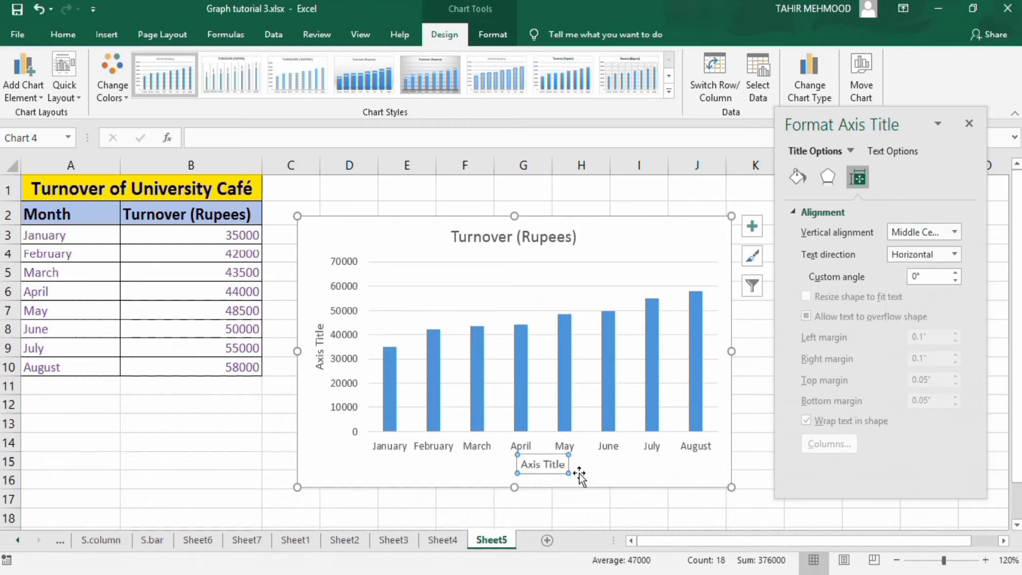
{"action": "left_click", "coordinate": [955, 234]}
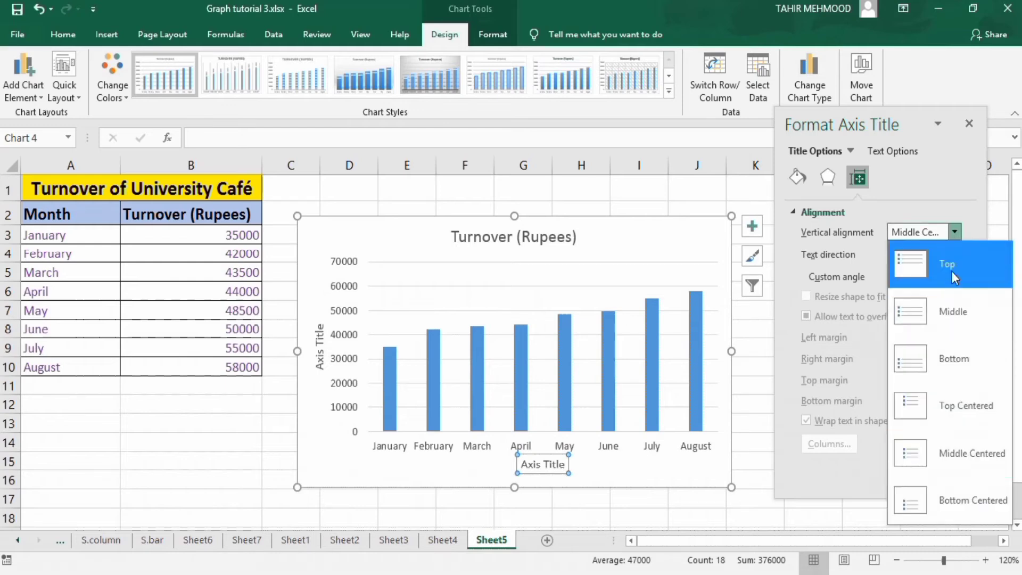
{"action": "left_click", "coordinate": [951, 268]}
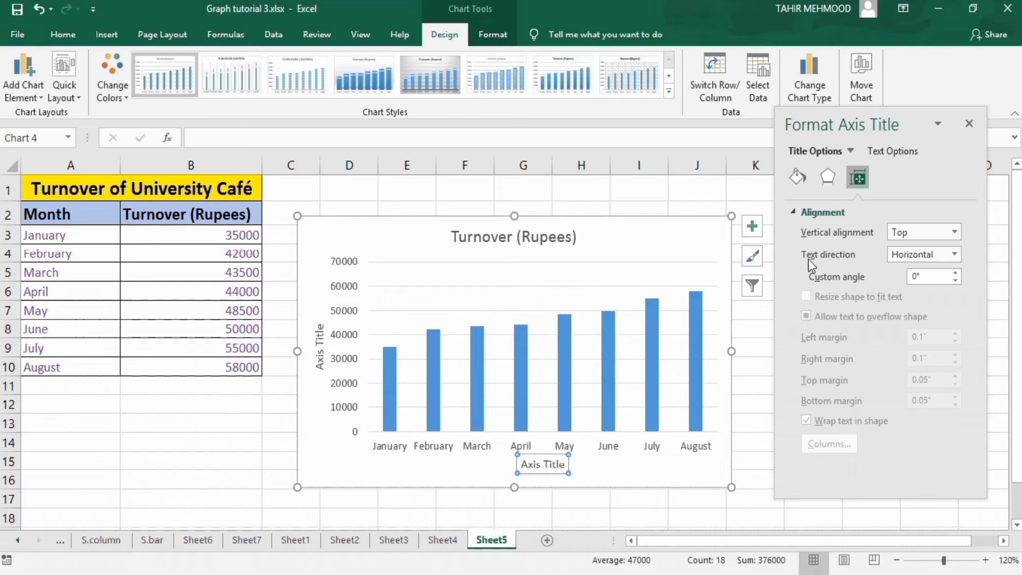
Set the horizontal axis title's text direction to rotate all text 90°.
{"action": "left_click", "coordinate": [957, 251]}
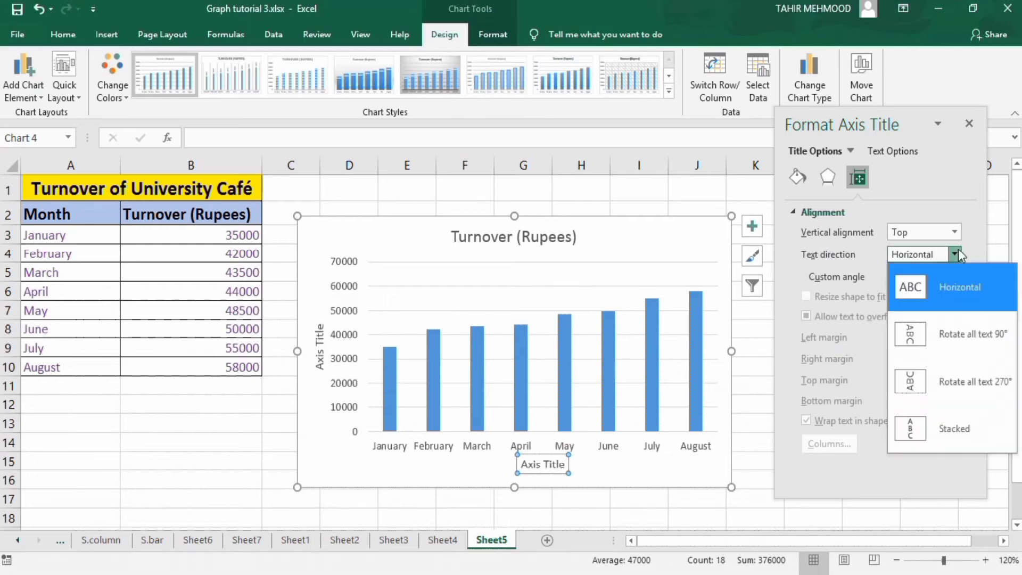
{"action": "left_click", "coordinate": [947, 334]}
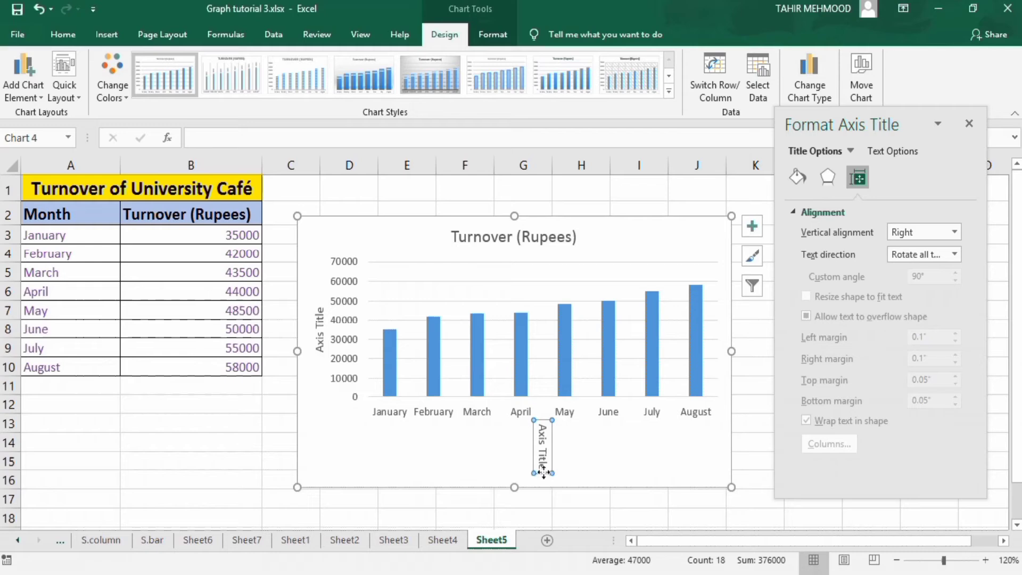
Set the horizontal axis title's text direction to Horizontal.
{"action": "left_click", "coordinate": [956, 254]}
{"action": "left_click", "coordinate": [951, 278]}
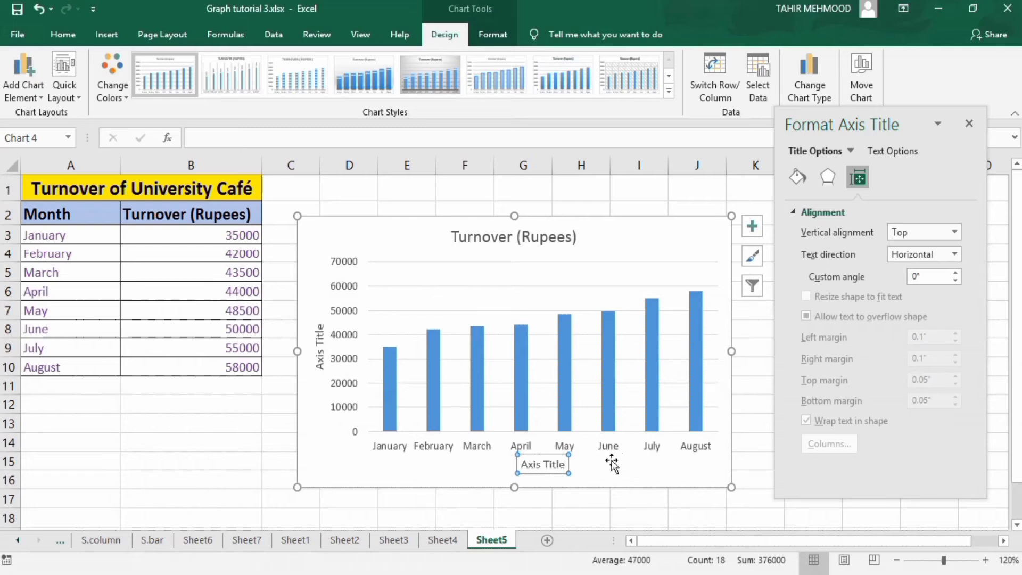
Try tilting the horizontal axis title to custom angles in both directions, then return the custom angle to 0°.
{"action": "left_click", "coordinate": [954, 273]}
{"action": "left_click", "coordinate": [954, 272]}
{"action": "left_click", "coordinate": [954, 272]}
{"action": "left_click", "coordinate": [954, 272]}
{"action": "left_click", "coordinate": [955, 280]}
{"action": "left_click", "coordinate": [955, 281]}
{"action": "left_click", "coordinate": [955, 280]}
{"action": "left_click", "coordinate": [954, 281]}
{"action": "left_click", "coordinate": [954, 281]}
{"action": "left_click", "coordinate": [954, 281]}
{"action": "left_click", "coordinate": [955, 281]}
{"action": "left_click", "coordinate": [955, 281]}
{"action": "left_click", "coordinate": [956, 272]}
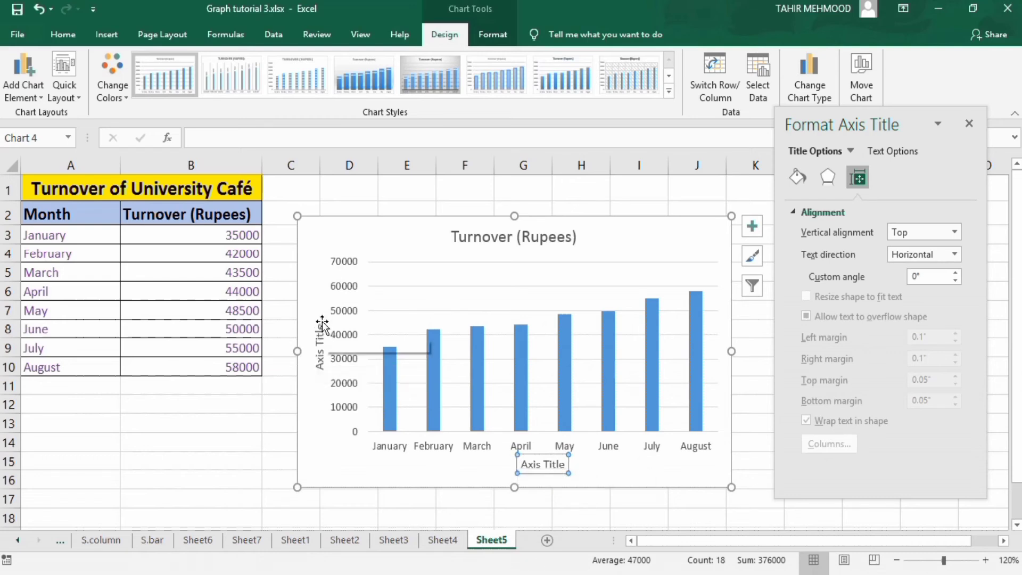
Try Rotate all text 90° and Horizontal on the vertical axis title, then set its text direction to Rotate all text 270°.
{"action": "left_click", "coordinate": [317, 345]}
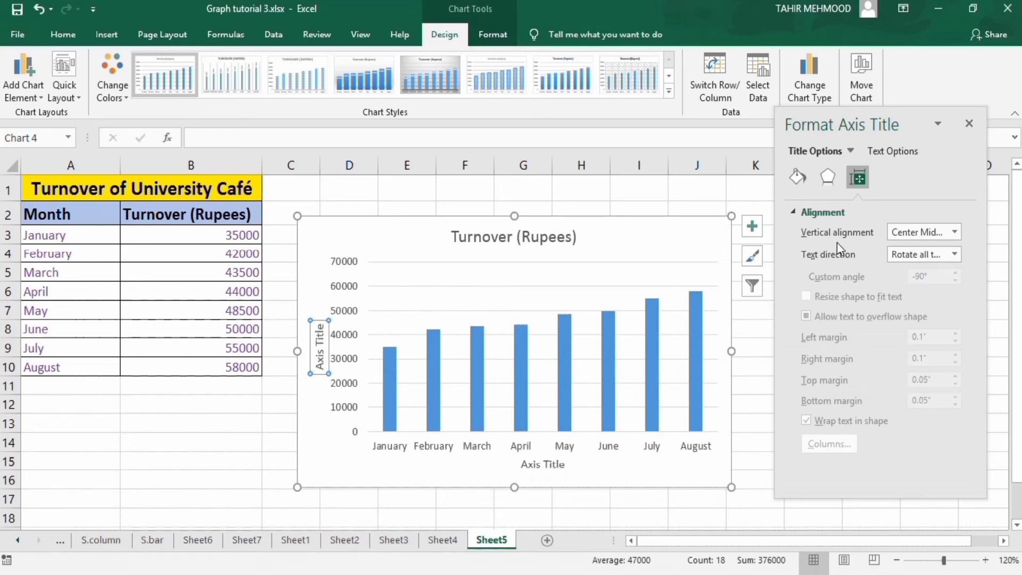
{"action": "left_click", "coordinate": [955, 254]}
{"action": "left_click", "coordinate": [950, 333]}
{"action": "left_click", "coordinate": [955, 254]}
{"action": "left_click", "coordinate": [948, 281]}
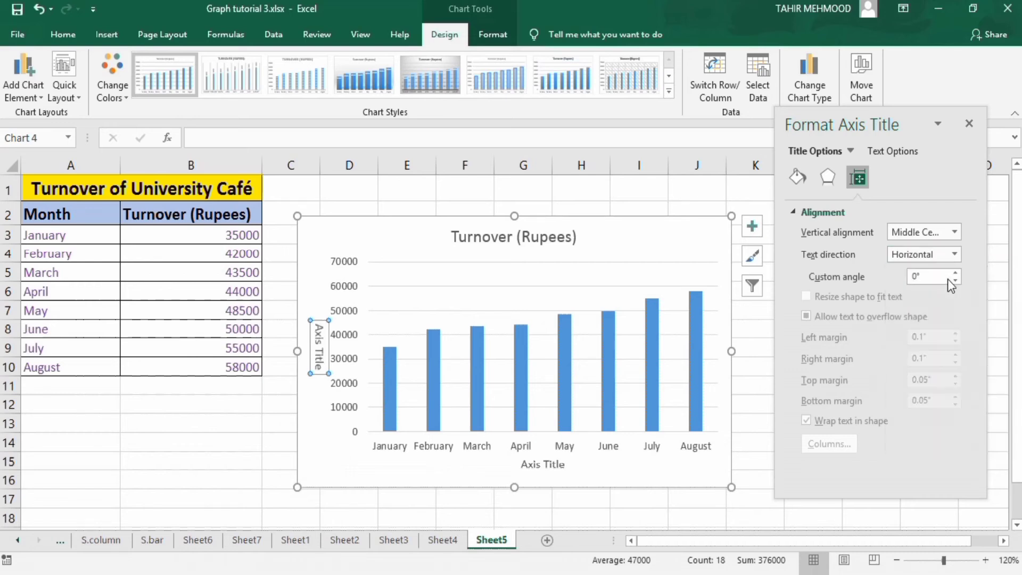
{"action": "left_click", "coordinate": [953, 254]}
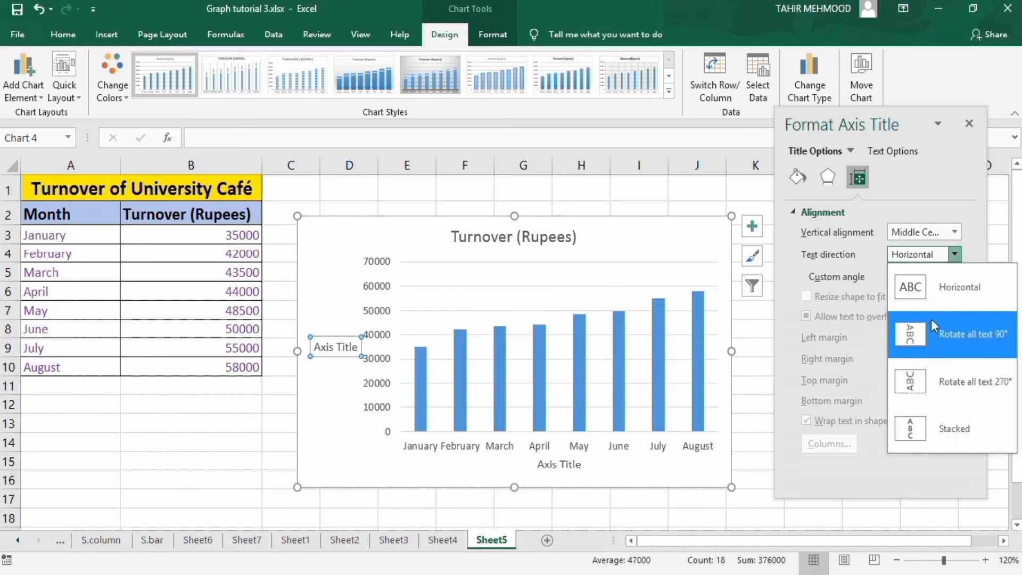
{"action": "left_click", "coordinate": [921, 379]}
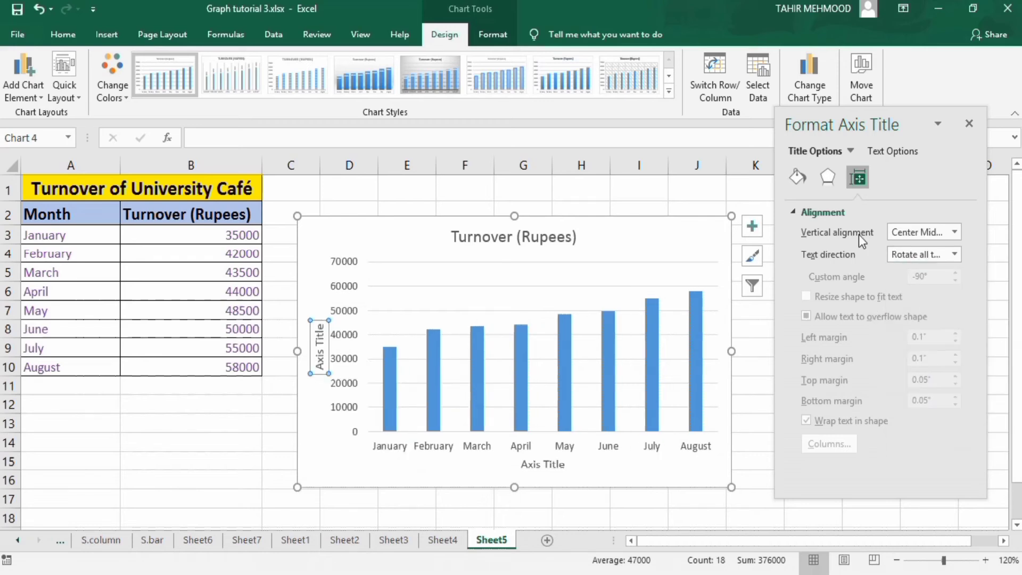
Give the vertical axis title's text a solid line outline, keeping Solid fill after trying Gradient fill, and close the formatting options.
{"action": "left_click", "coordinate": [892, 151]}
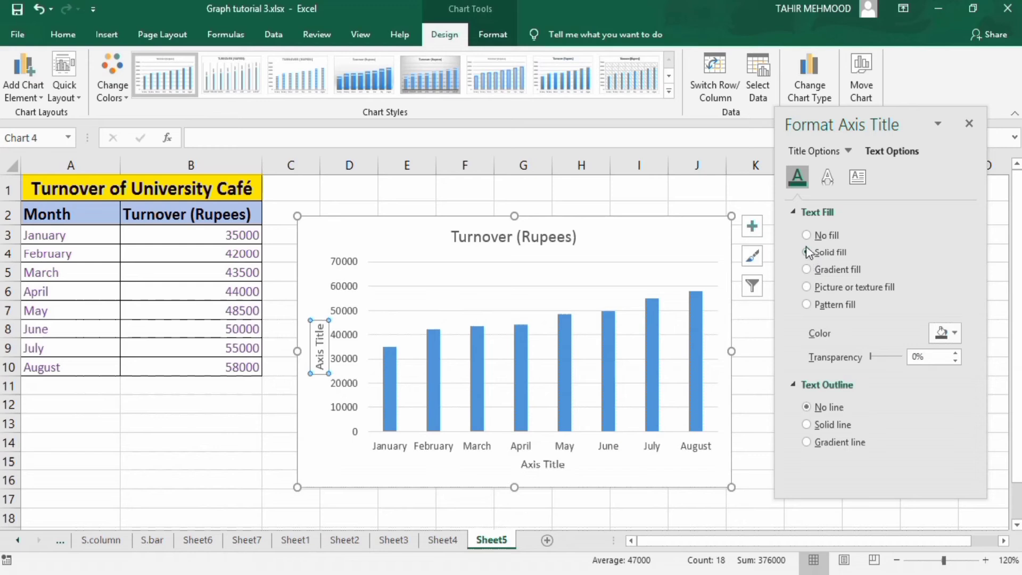
{"action": "left_click", "coordinate": [806, 269]}
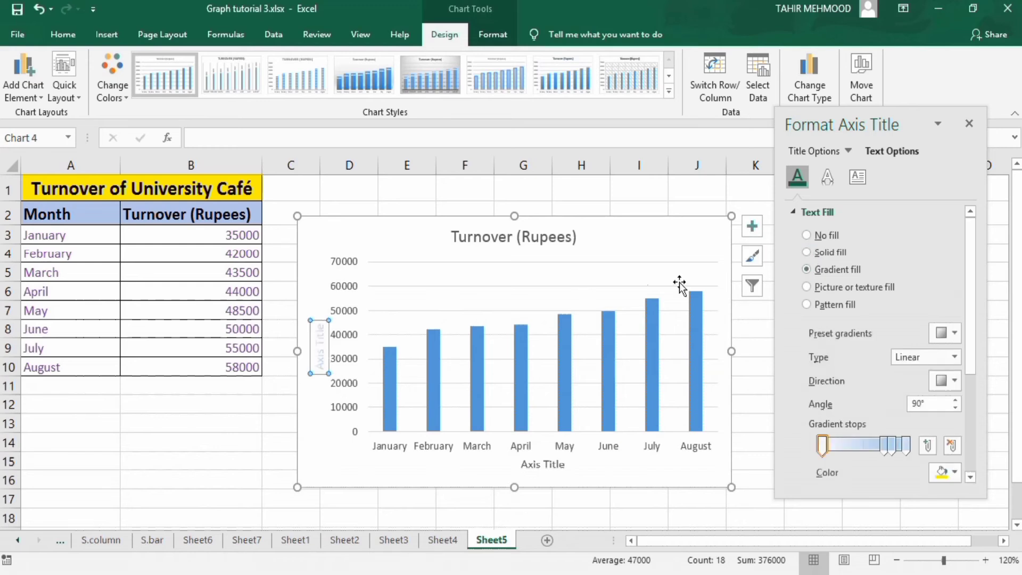
{"action": "left_click", "coordinate": [807, 252]}
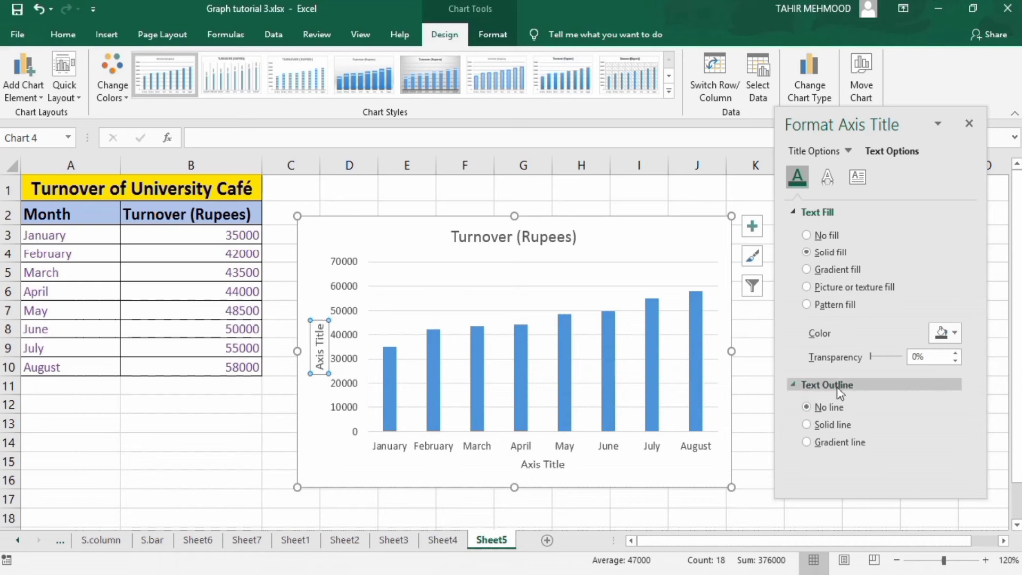
{"action": "left_click", "coordinate": [806, 425]}
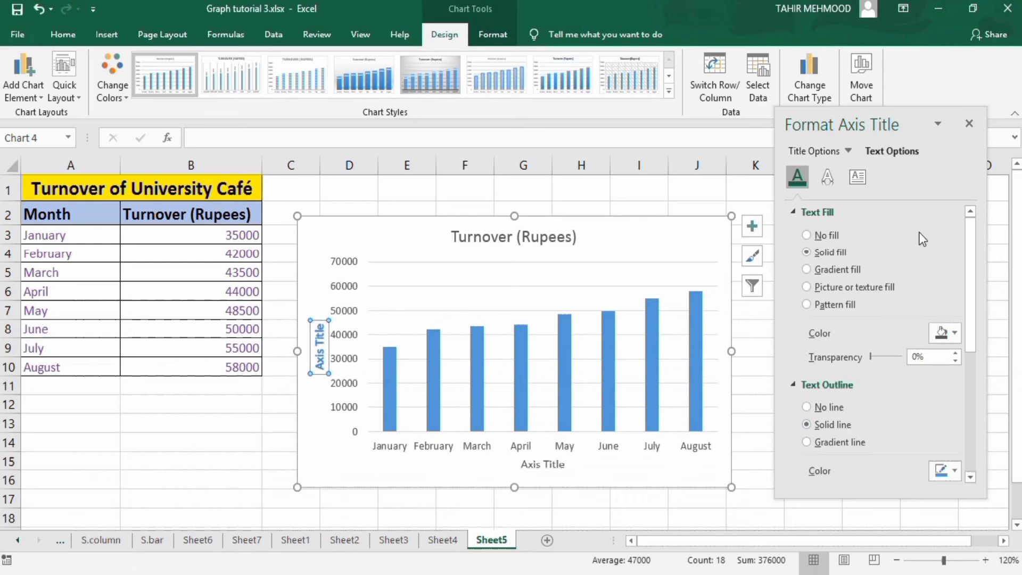
{"action": "left_click", "coordinate": [967, 126]}
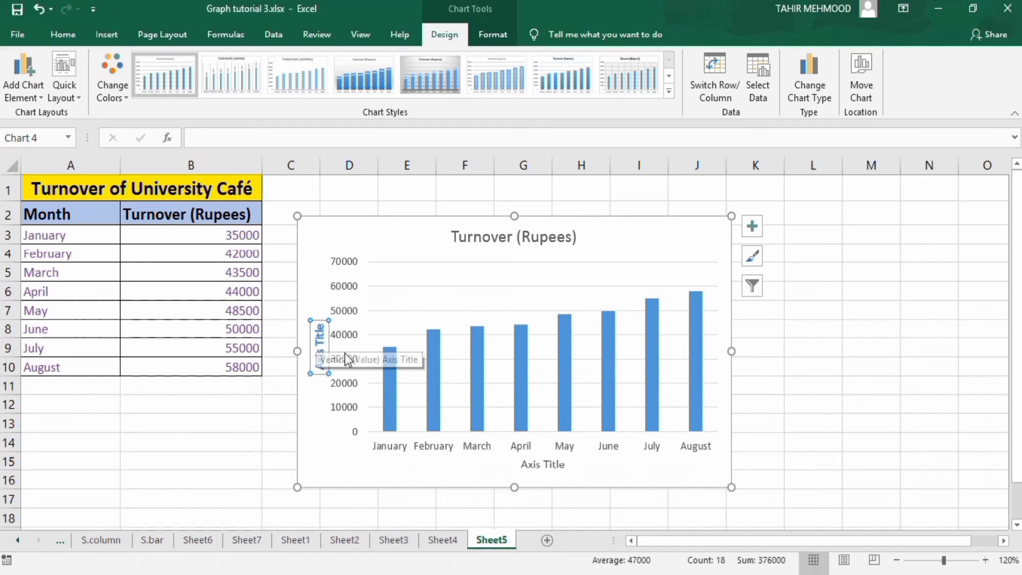
Replace the horizontal axis title's placeholder text with "Month".
{"action": "left_click", "coordinate": [546, 464]}
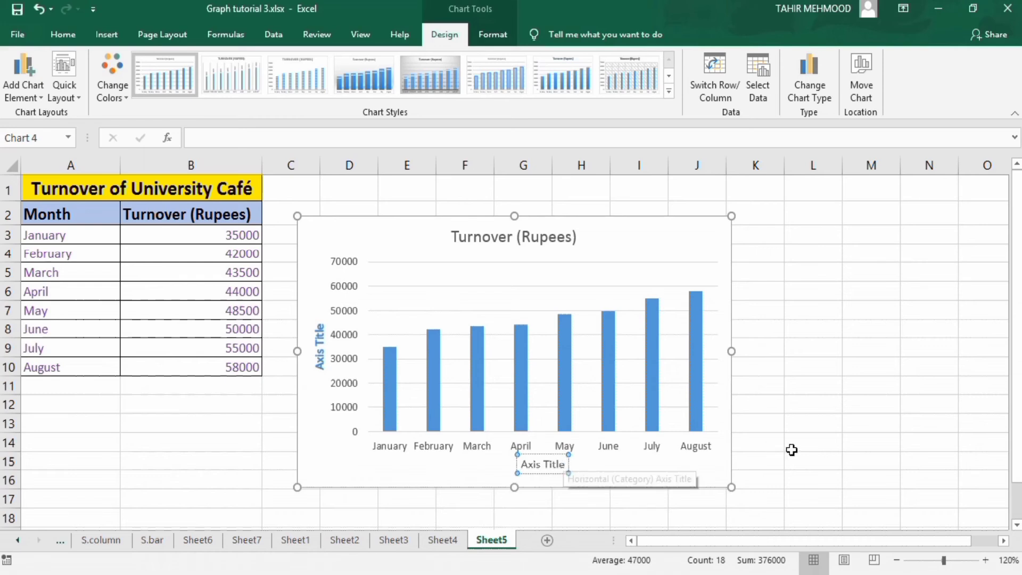
{"action": "key", "text": "BackSpace"}
{"action": "key", "text": "BackSpace"}
{"action": "key", "text": "BackSpace"}
{"action": "key", "text": "BackSpace"}
{"action": "key", "text": "BackSpace"}
{"action": "key", "text": "BackSpace"}
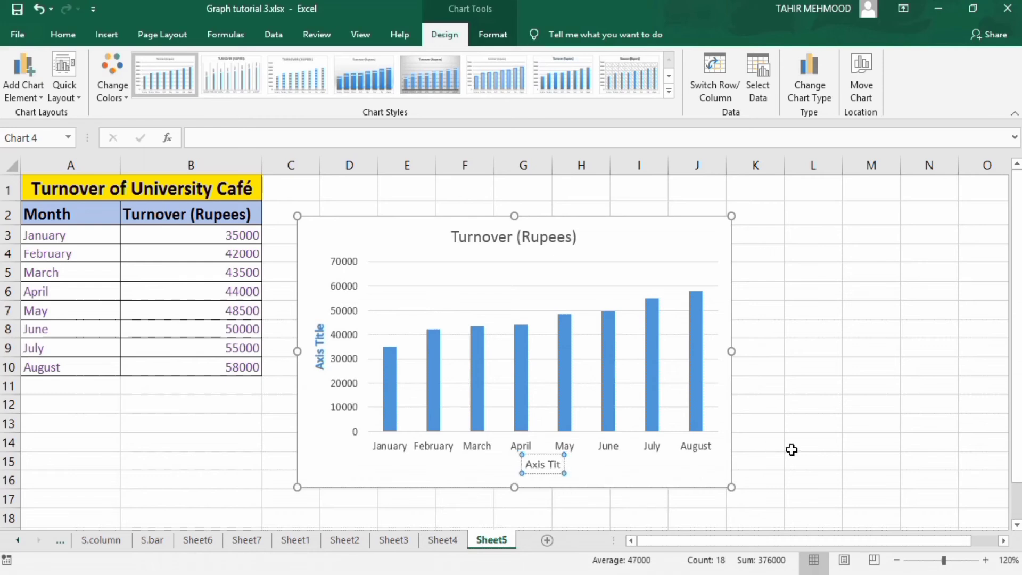
{"action": "key", "text": "BackSpace"}
{"action": "key", "text": "BackSpace"}
{"action": "key", "text": "BackSpace"}
{"action": "key", "text": "BackSpace"}
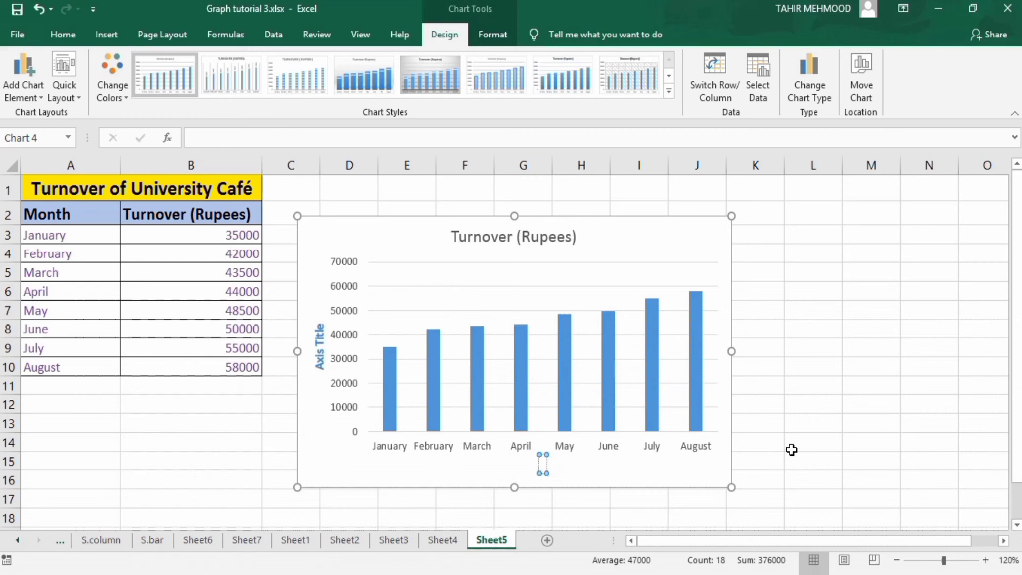
{"action": "type", "text": "Month"}
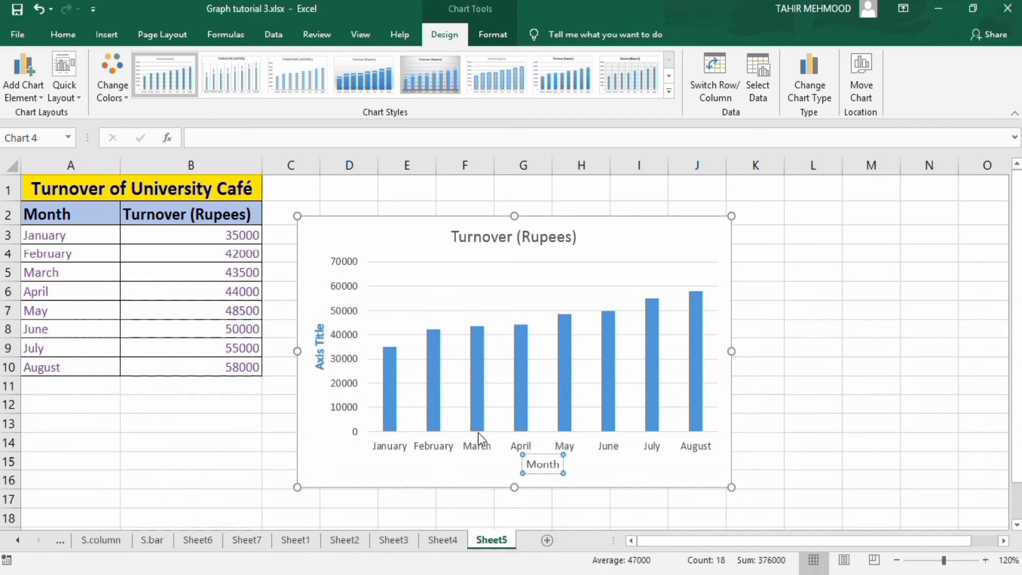
Link the vertical axis title to the turnover column header with the formula =Sheet5!$B$2.
{"action": "left_click", "coordinate": [319, 328]}
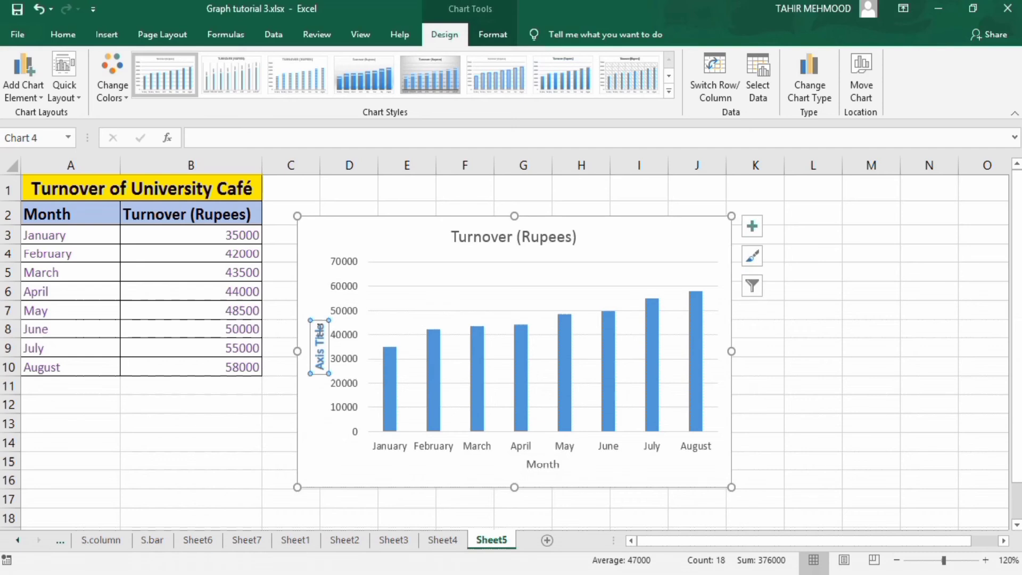
{"action": "left_click", "coordinate": [244, 135]}
{"action": "type", "text": "="}
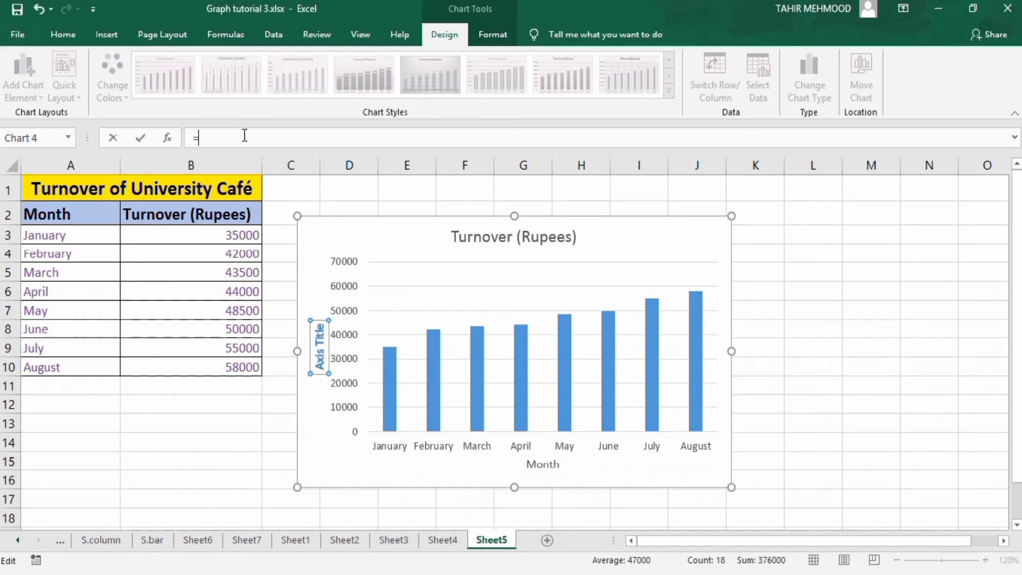
{"action": "left_click", "coordinate": [187, 217]}
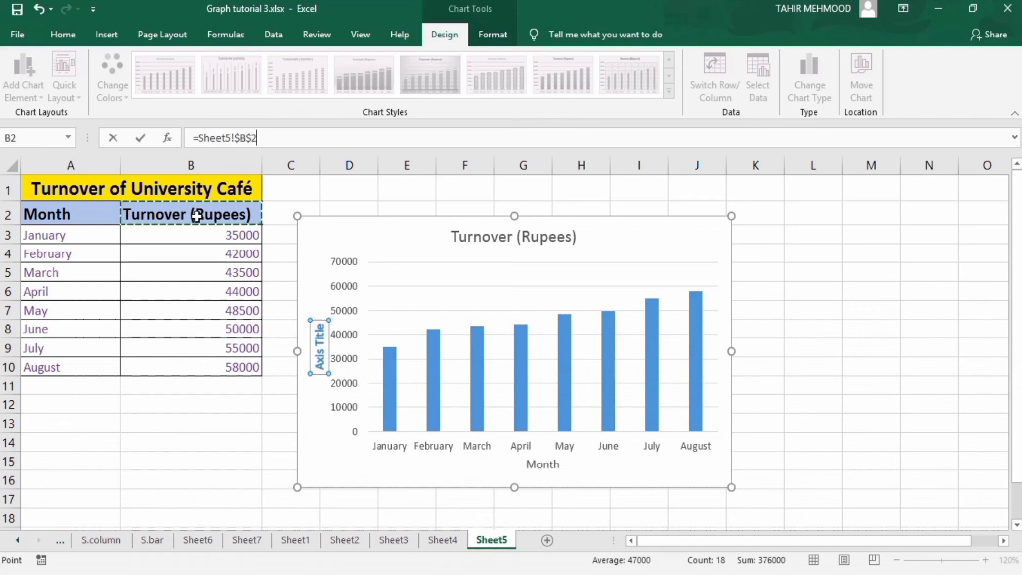
{"action": "key", "text": "Return"}
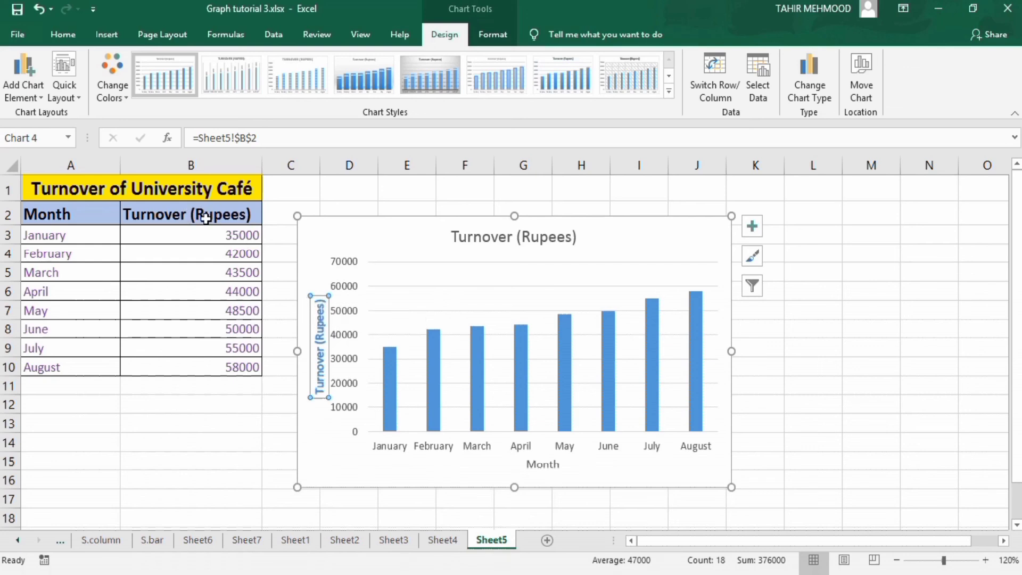
Change the header in cell B2 to "Turnovers (Rupees)" to test the linked vertical axis title.
{"action": "left_click", "coordinate": [186, 215]}
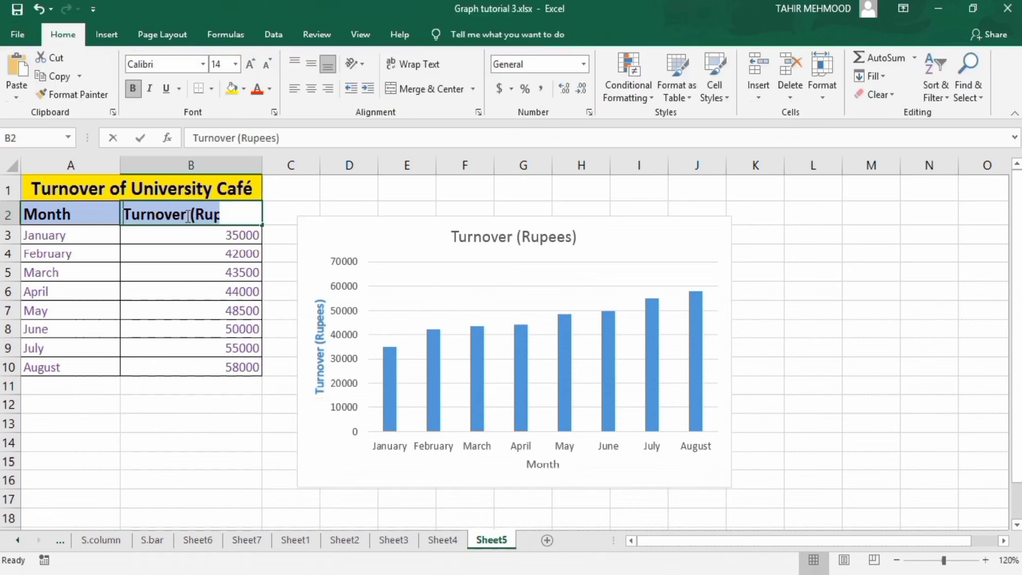
{"action": "double_click", "coordinate": [186, 215]}
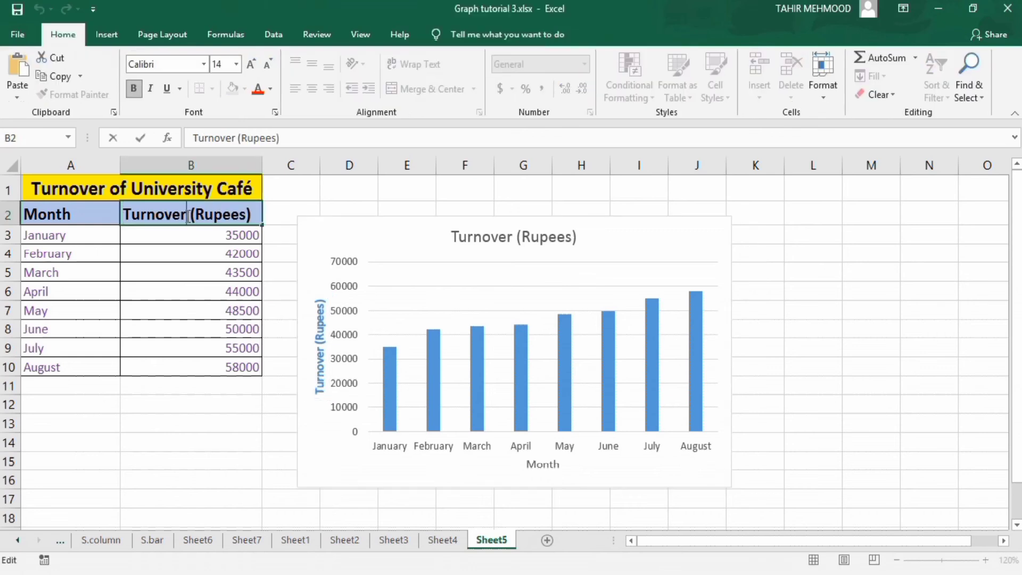
{"action": "type", "text": "s"}
{"action": "left_click", "coordinate": [184, 438]}
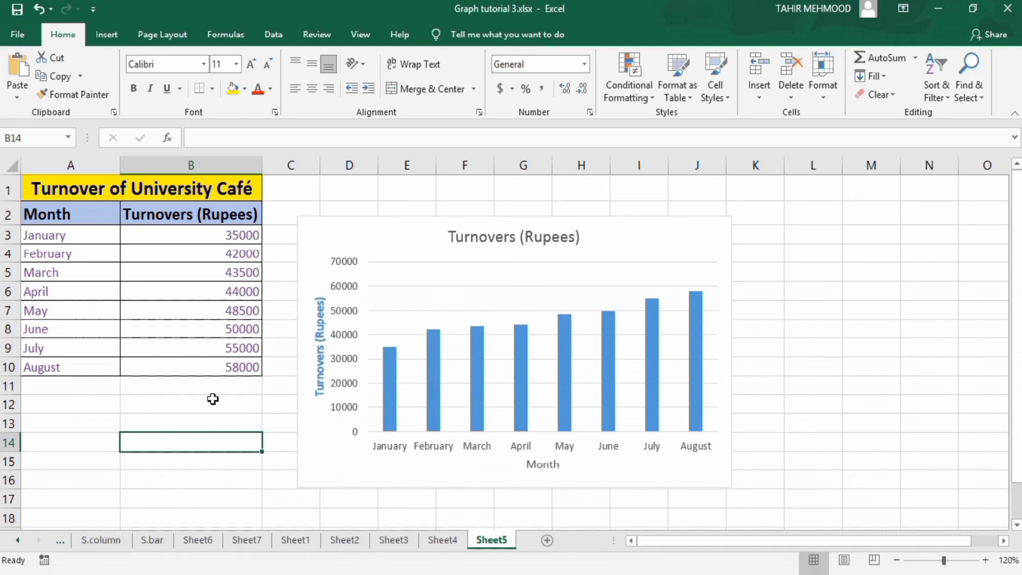
Restore the header in cell B2 to "Turnover (Rupees)".
{"action": "double_click", "coordinate": [194, 214]}
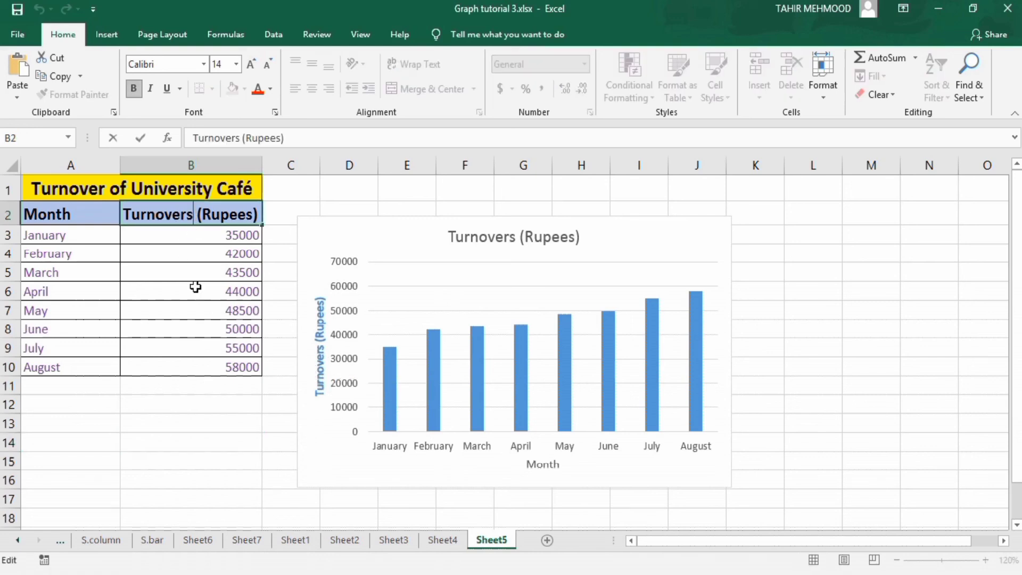
{"action": "key", "text": "BackSpace"}
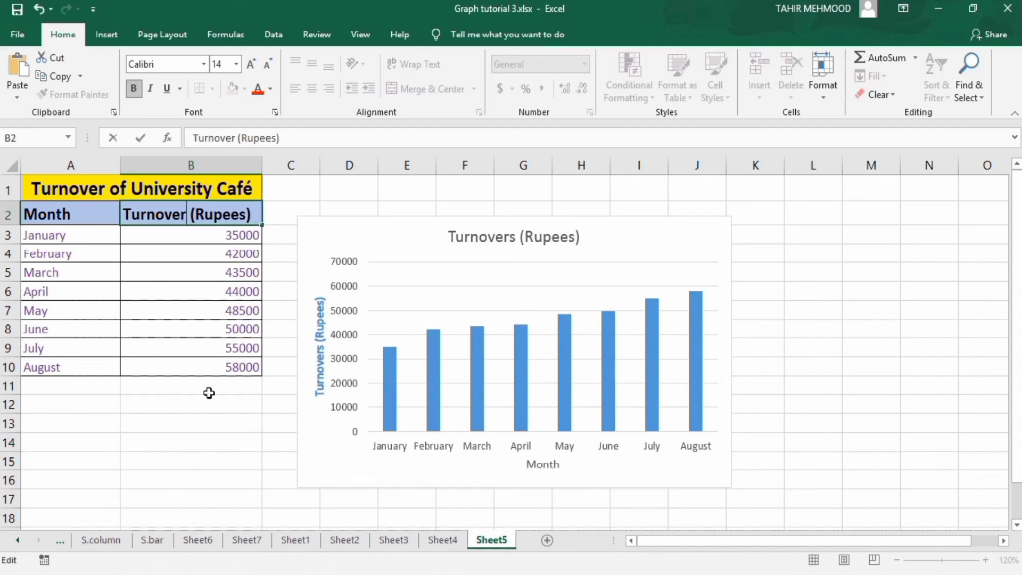
{"action": "key", "text": "Return"}
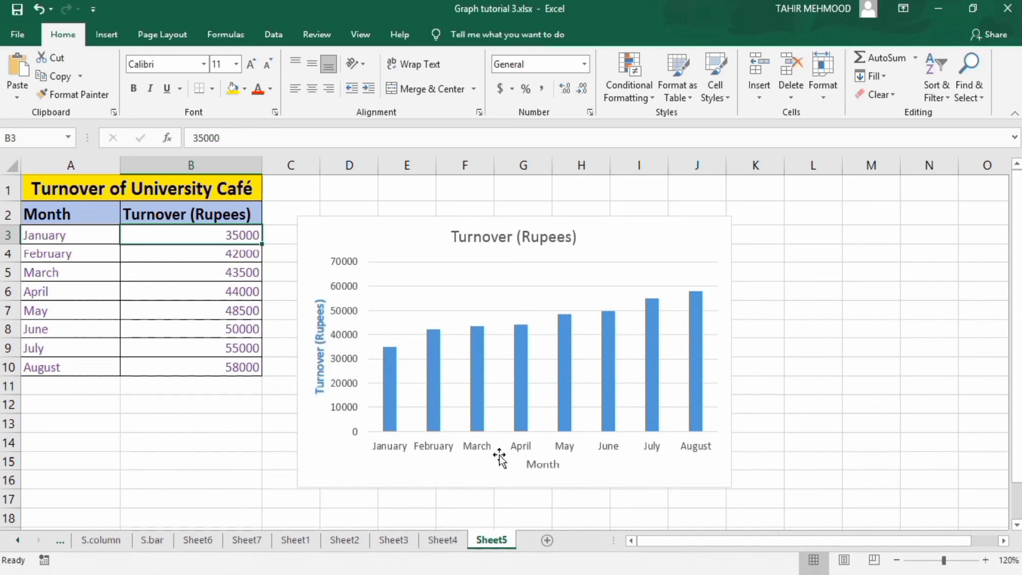
Make the text of the horizontal axis title "Month" bold and italic.
{"action": "left_click", "coordinate": [544, 463]}
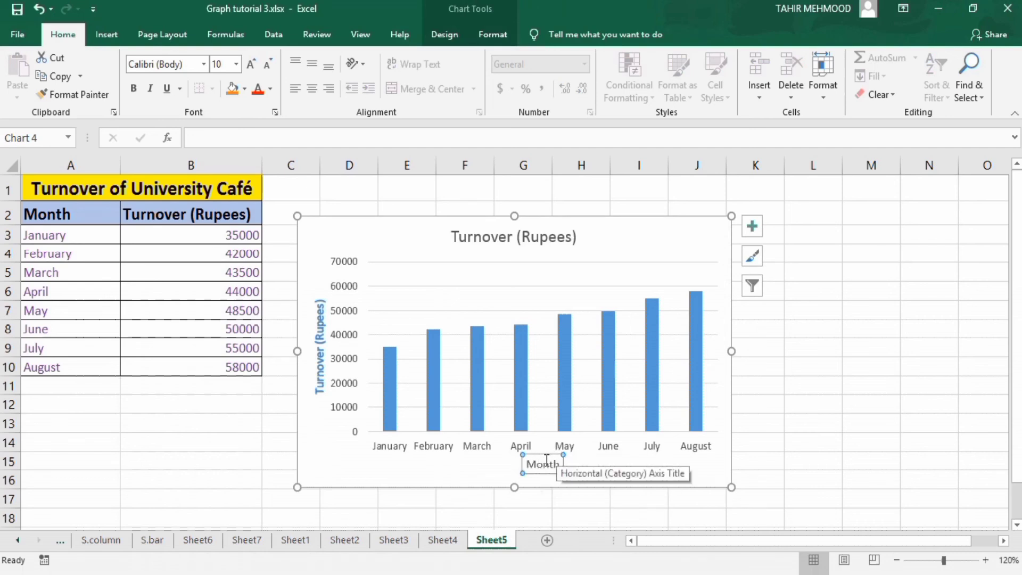
{"action": "left_click", "coordinate": [560, 462]}
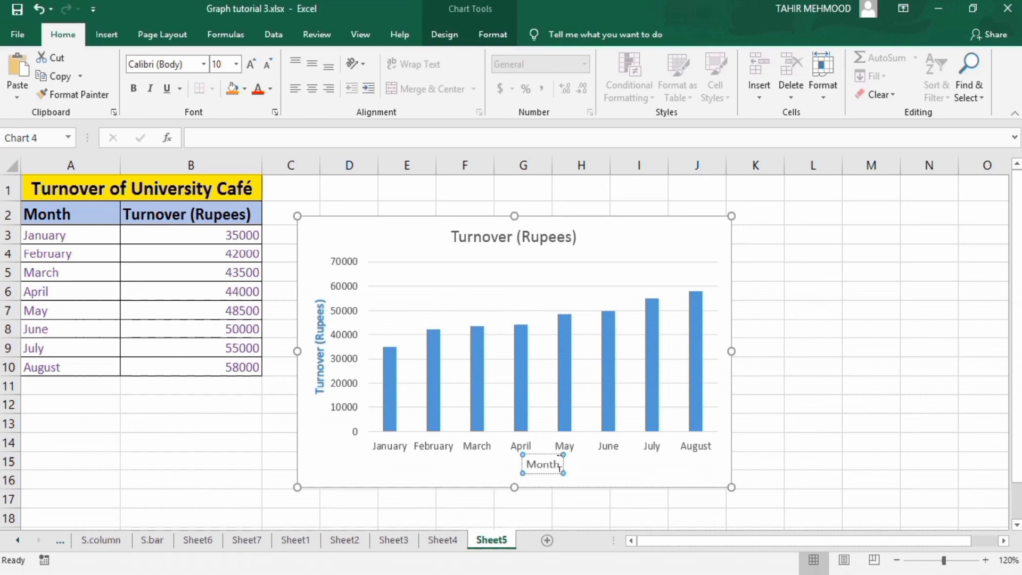
{"action": "left_click_drag", "start_coordinate": [560, 462], "coordinate": [526, 463]}
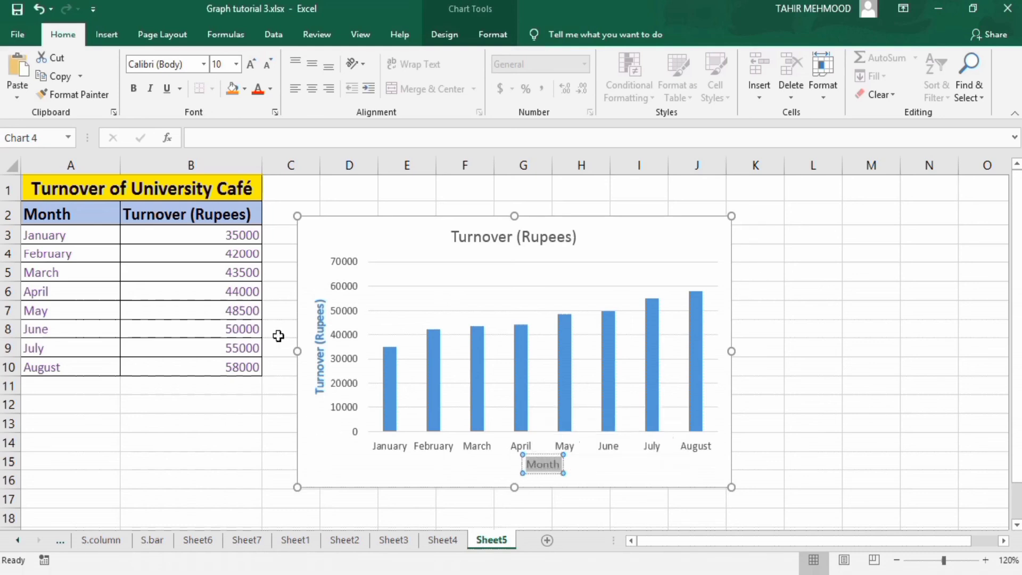
{"action": "left_click", "coordinate": [135, 91]}
{"action": "left_click", "coordinate": [152, 90]}
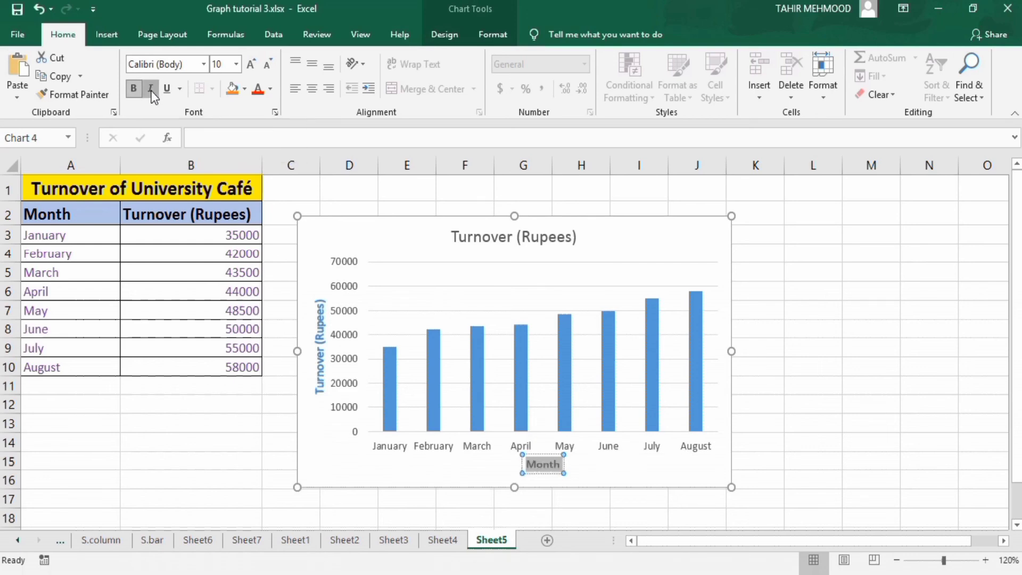
Set the horizontal axis title's font color to standard red and its font size to 20.
{"action": "left_click", "coordinate": [270, 88]}
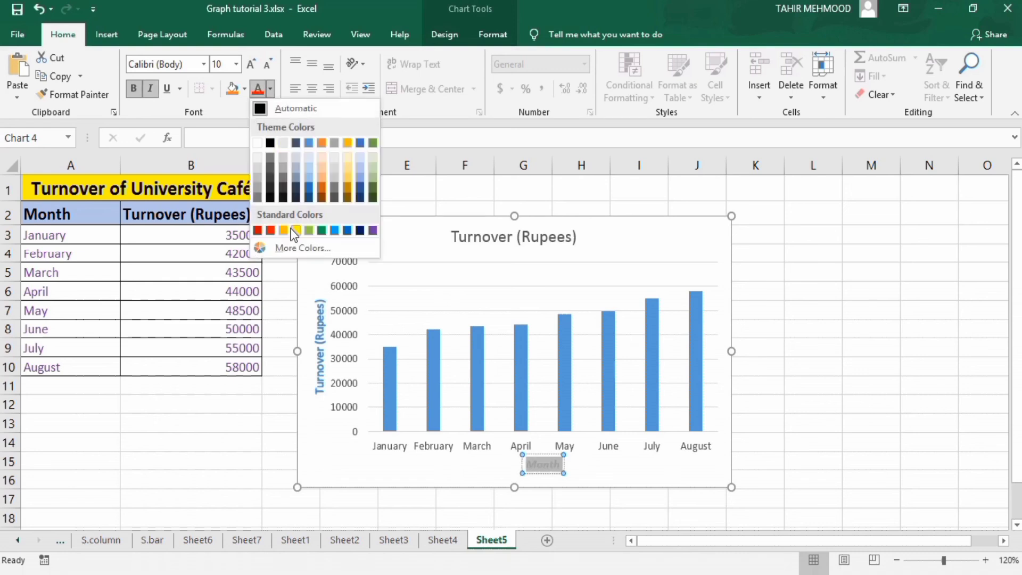
{"action": "left_click", "coordinate": [270, 230]}
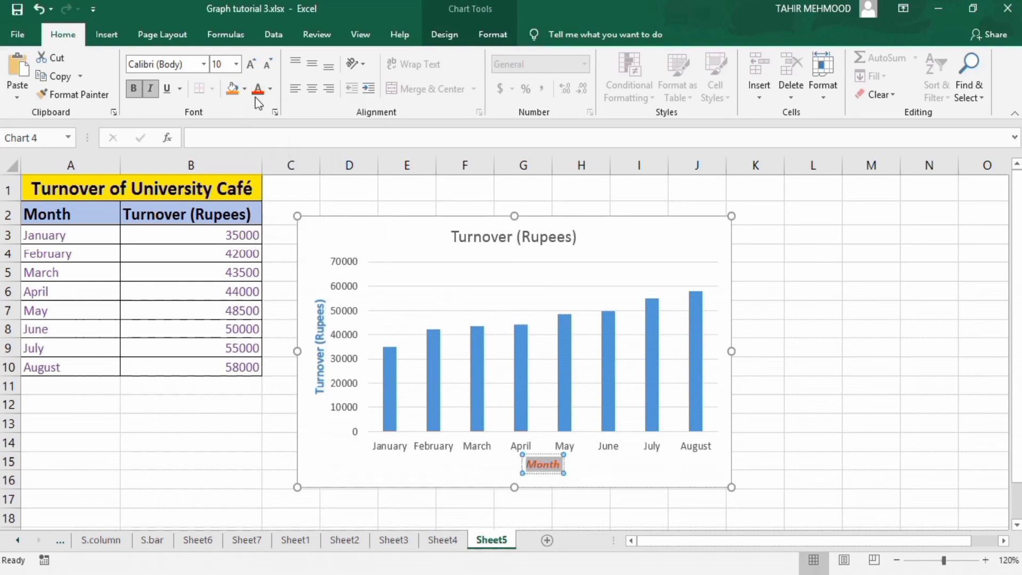
{"action": "left_click", "coordinate": [238, 68]}
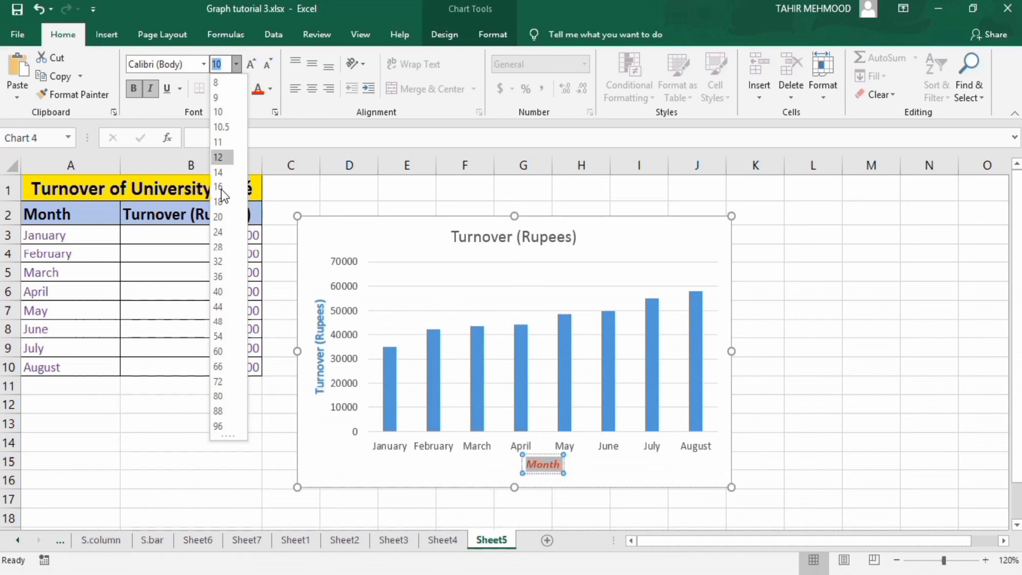
{"action": "left_click", "coordinate": [222, 218]}
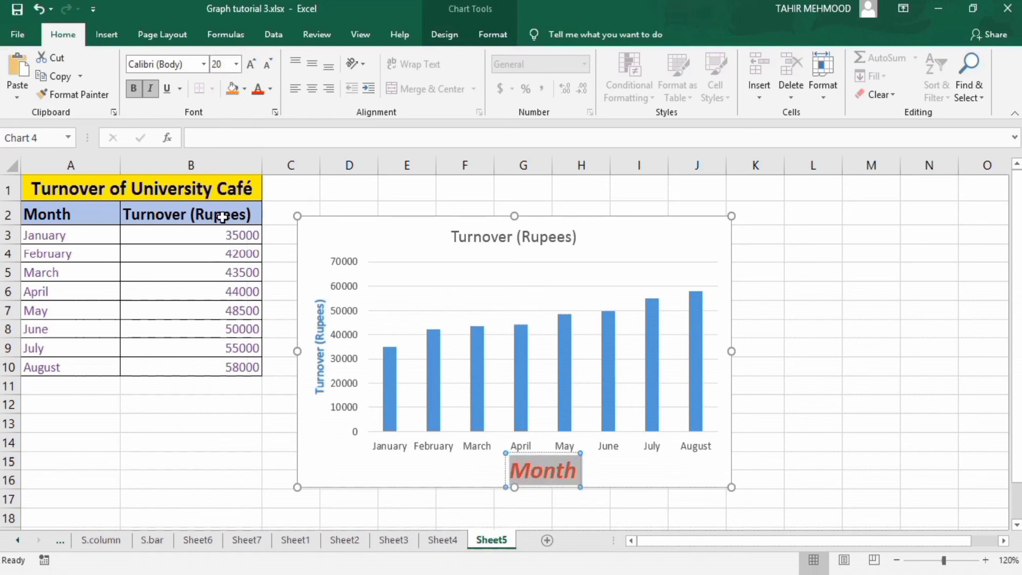